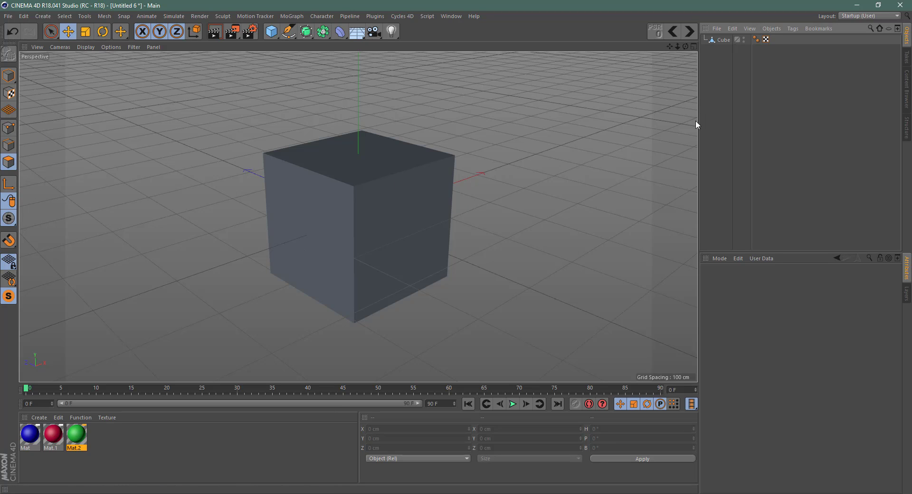
Step: Switch to polygon mode and apply the blue Mat material to the whole cube
left_click(8, 163)
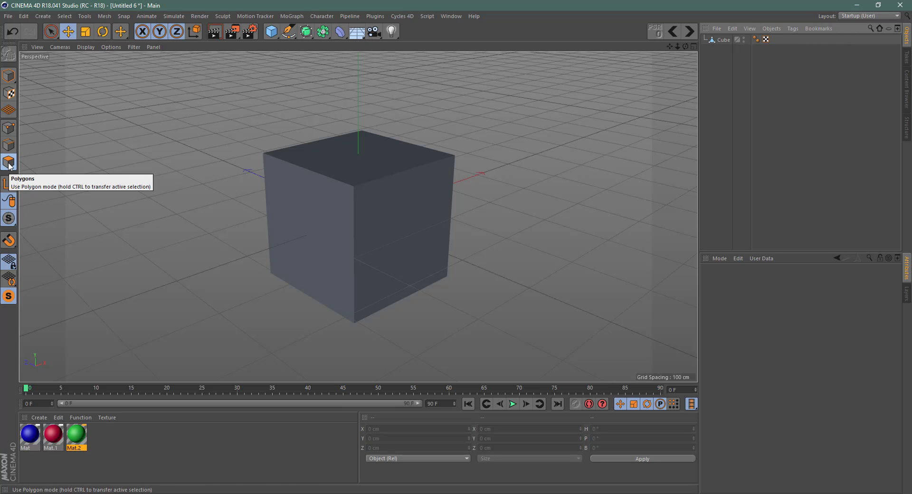
left_click_drag(36, 436, 357, 253)
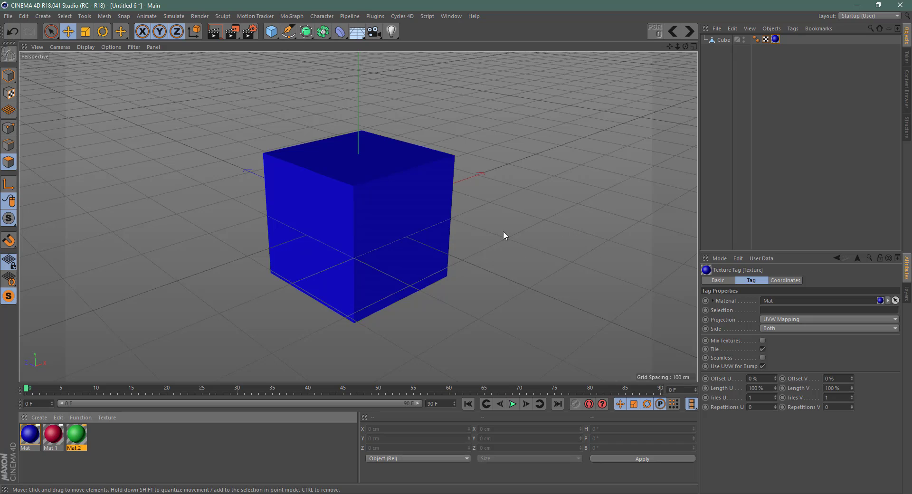
left_click(328, 231)
Step: Assign red Mat.1 to the cube's left face and green Mat.2 to its right face
left_click(323, 247)
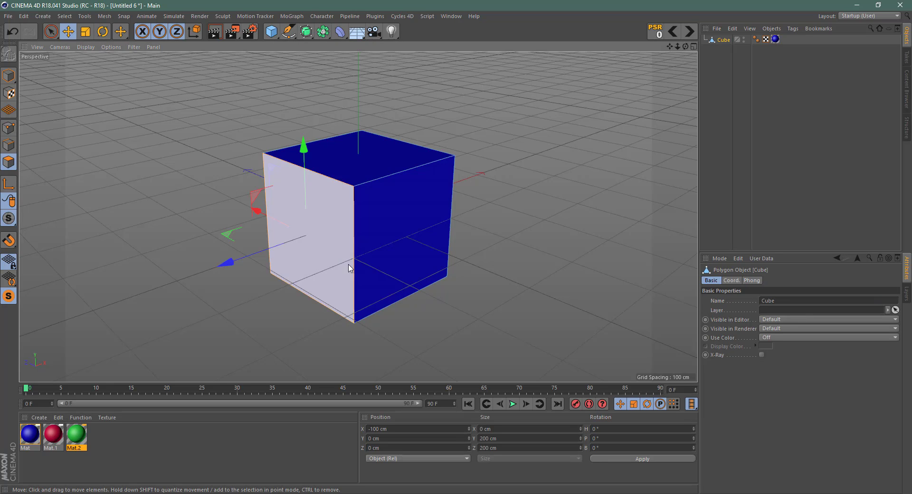
left_click_drag(52, 435, 287, 266)
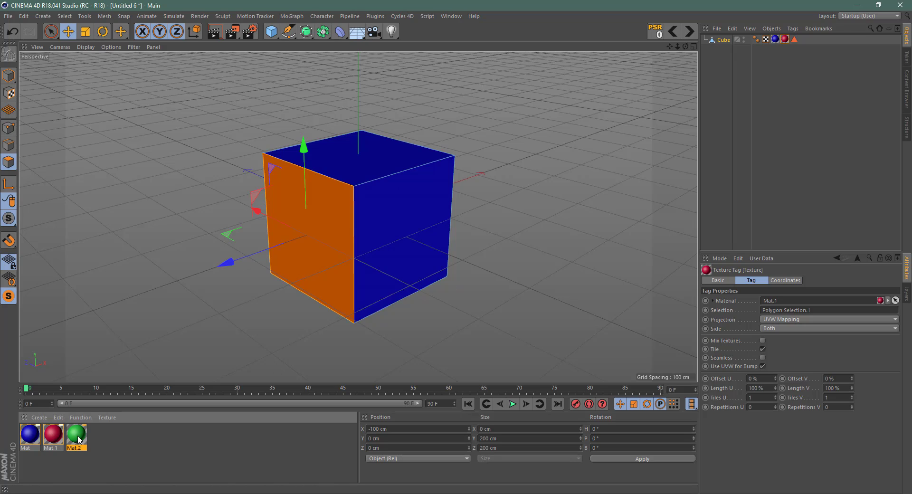
left_click(404, 249)
left_click_drag(76, 435, 376, 270)
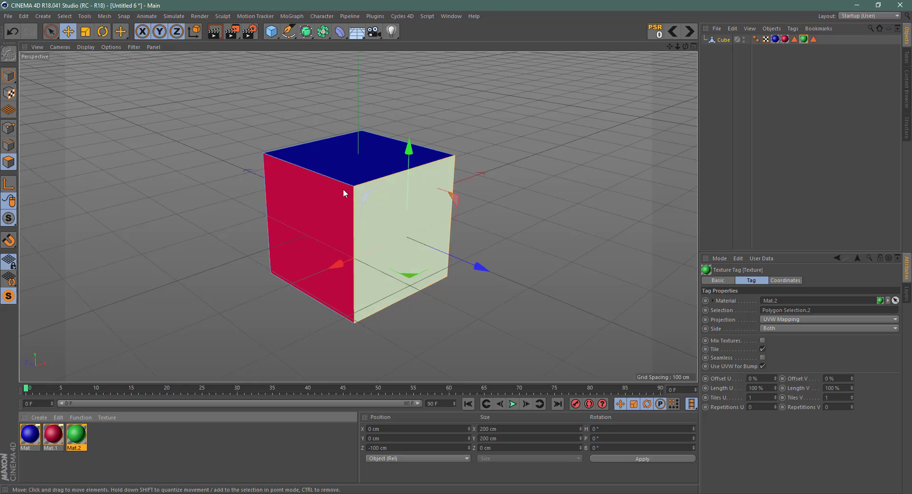
left_click(562, 187)
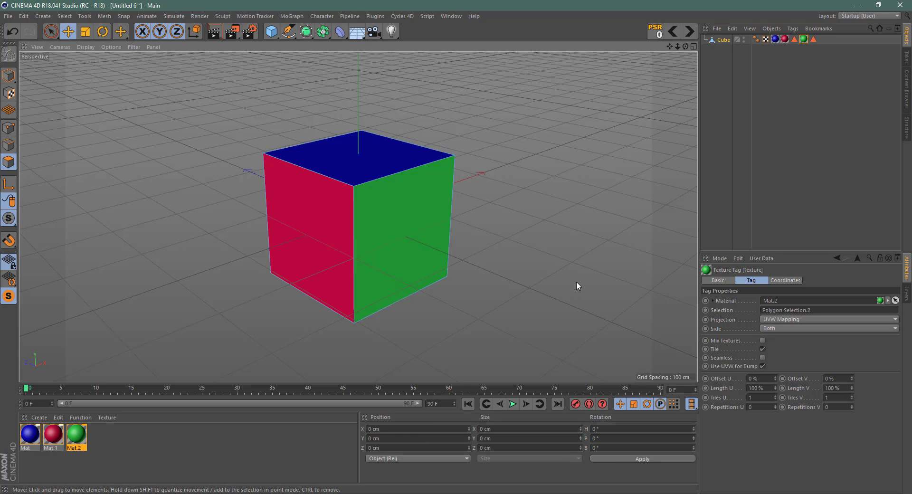
Step: Open the Cycles 4D Real-Time Preview and dock it beside the viewport
left_click(400, 16)
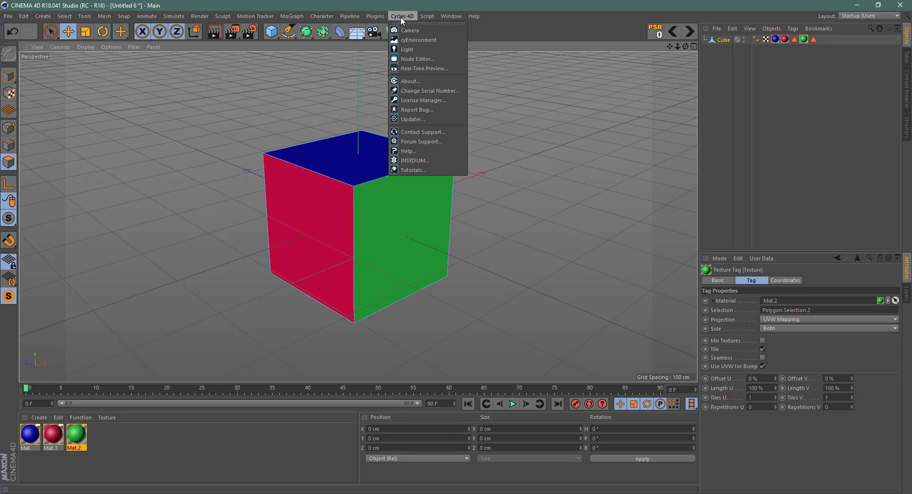
left_click(417, 69)
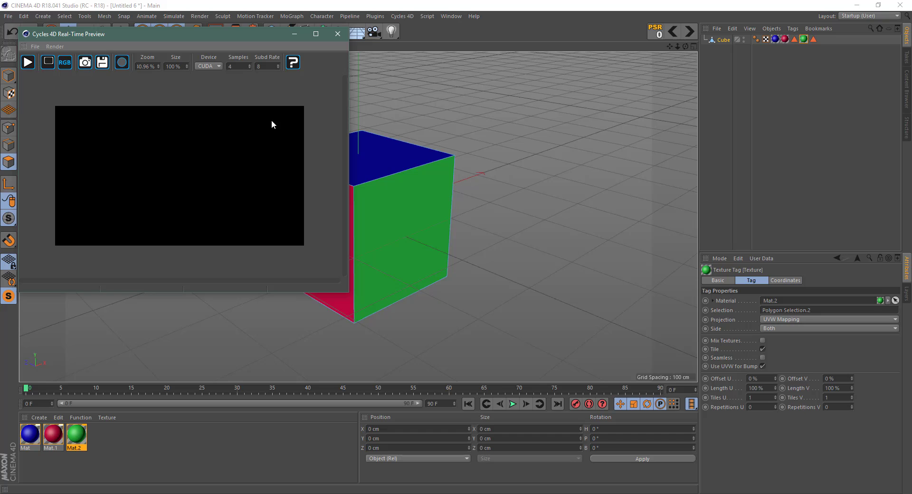
left_click_drag(155, 33, 675, 144)
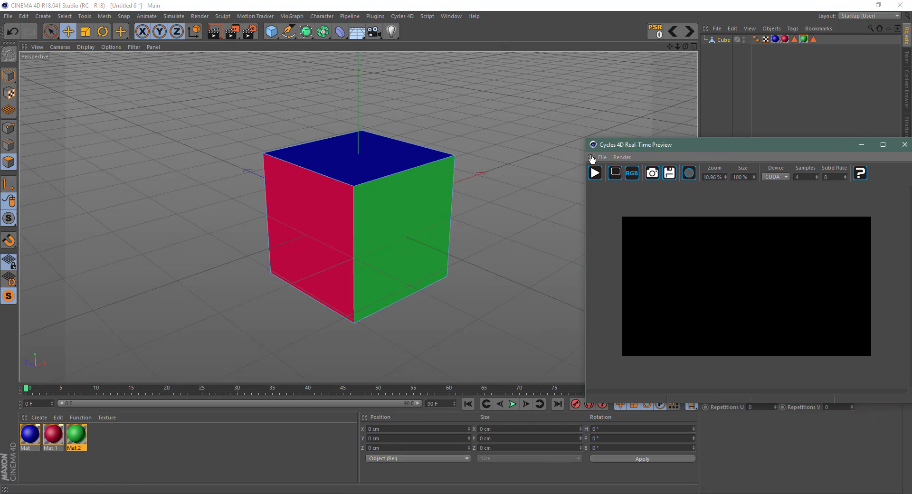
left_click_drag(592, 159, 697, 129)
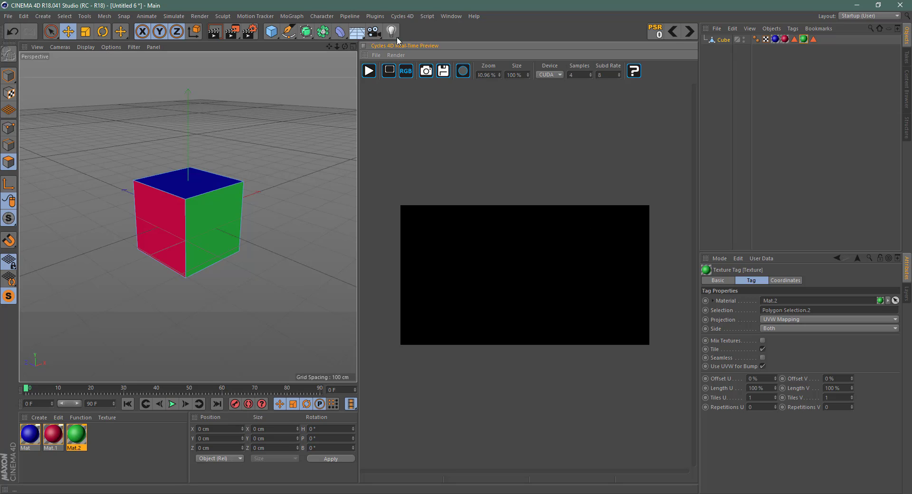
Step: Keep CUDA as the render device and start the real-time preview render
left_click(549, 75)
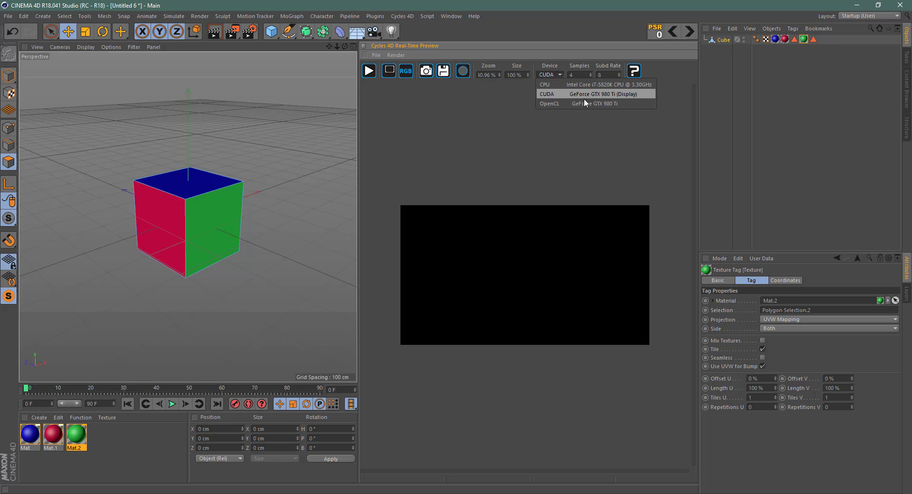
left_click(550, 97)
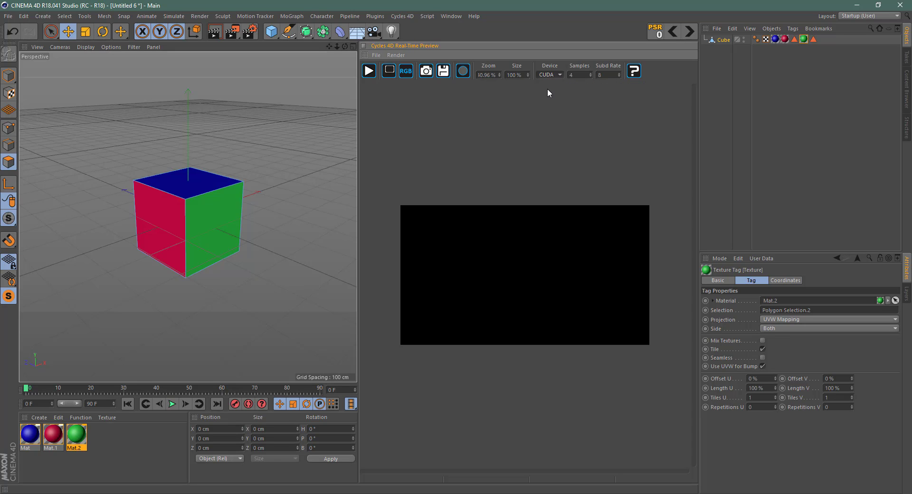
left_click(369, 71)
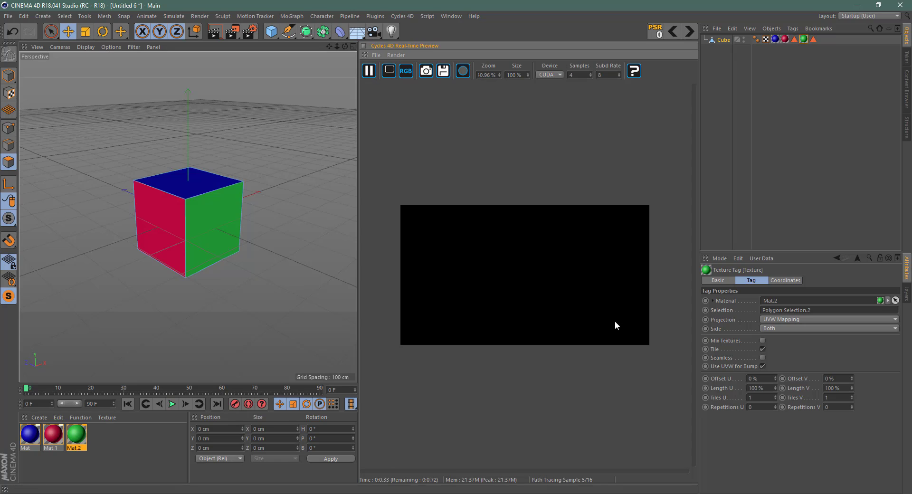
Step: Add a Cycles 4D light and set its cyLight type to Area Light
left_click(412, 16)
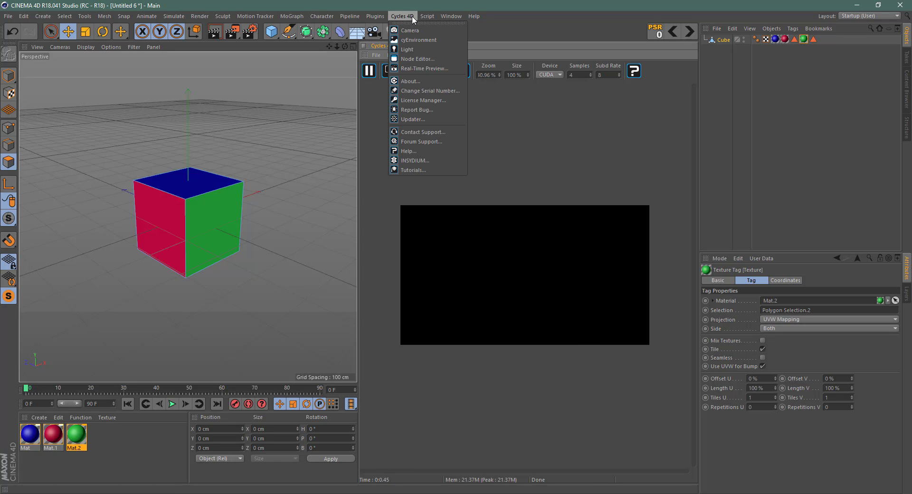
left_click(418, 50)
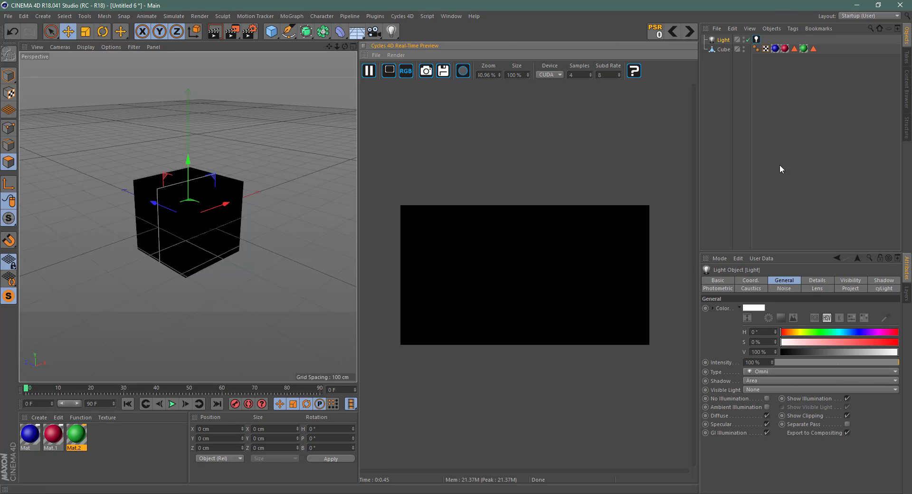
left_click(757, 39)
left_click(807, 318)
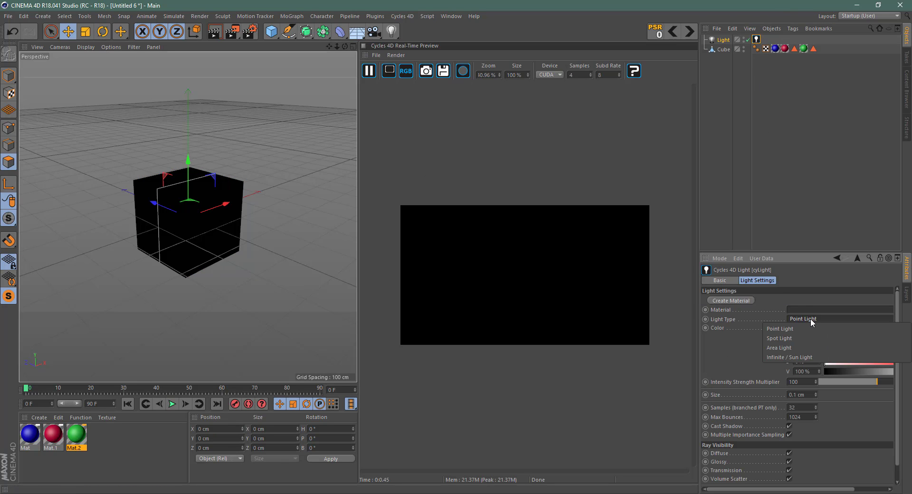
left_click(779, 347)
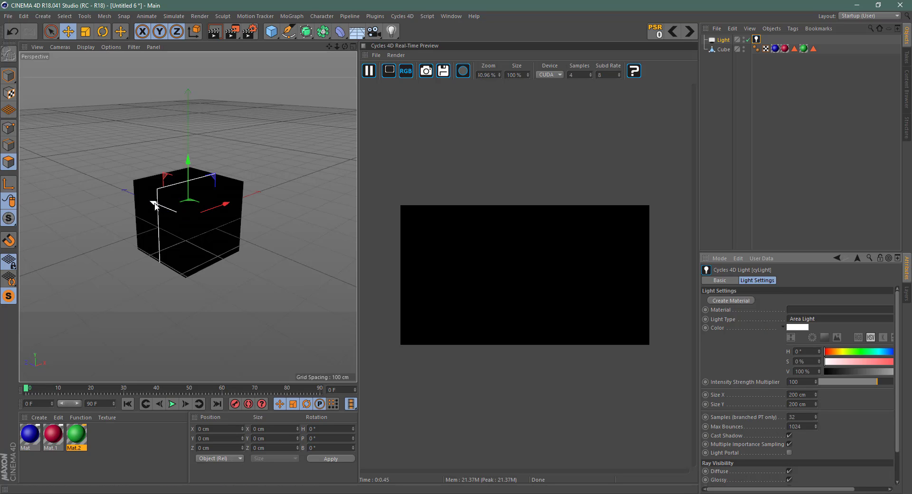
Step: Move the area light up and in front of the cube
left_click_drag(156, 204, 231, 252)
left_click_drag(283, 202, 290, 149)
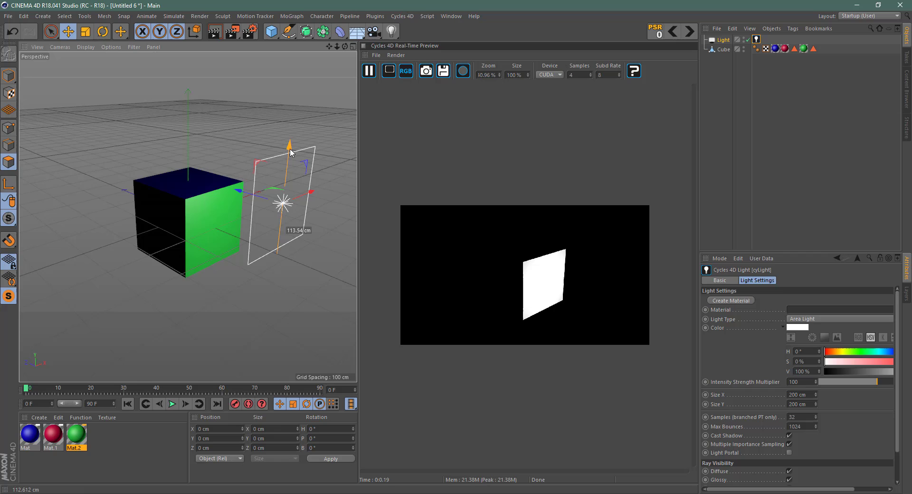
left_click_drag(309, 194, 242, 221)
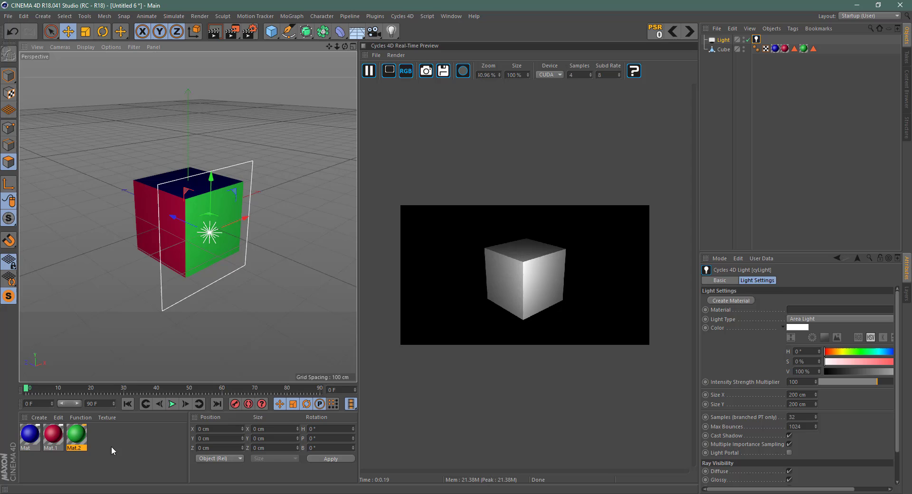
Step: Create a Cycles 4D Object Material, apply it to Cube, and delete the old material and selection tags
left_click(40, 418)
mouse_move(79, 350)
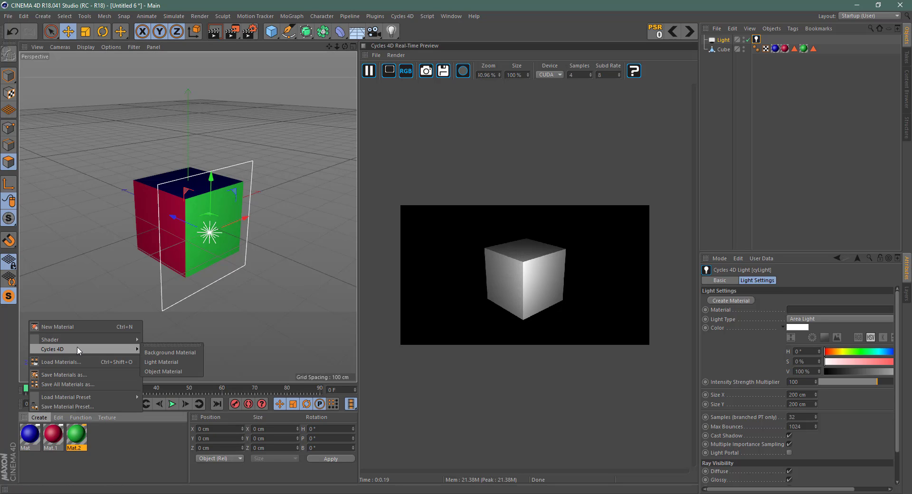
left_click(165, 370)
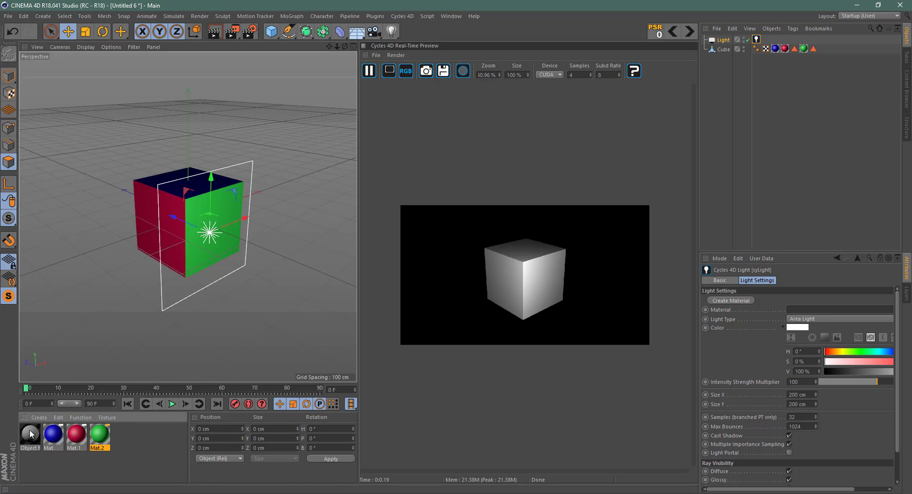
left_click_drag(91, 336, 728, 48)
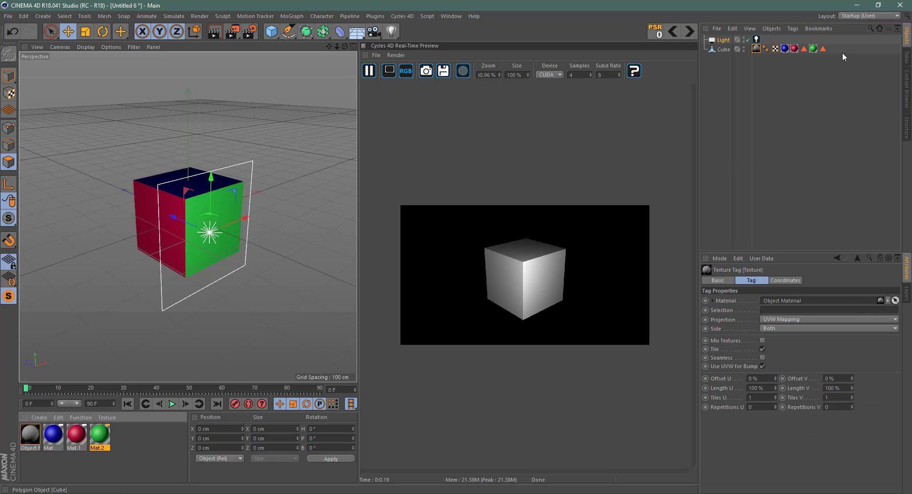
left_click_drag(828, 64, 784, 49)
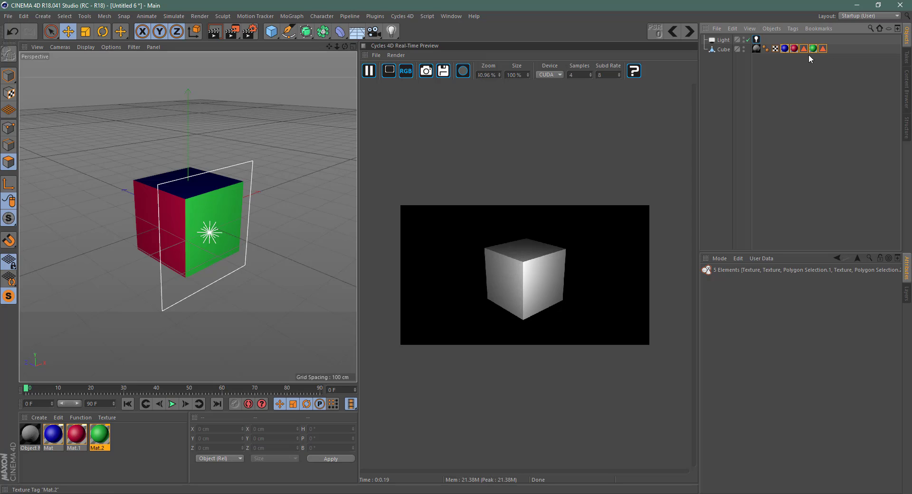
key("Delete")
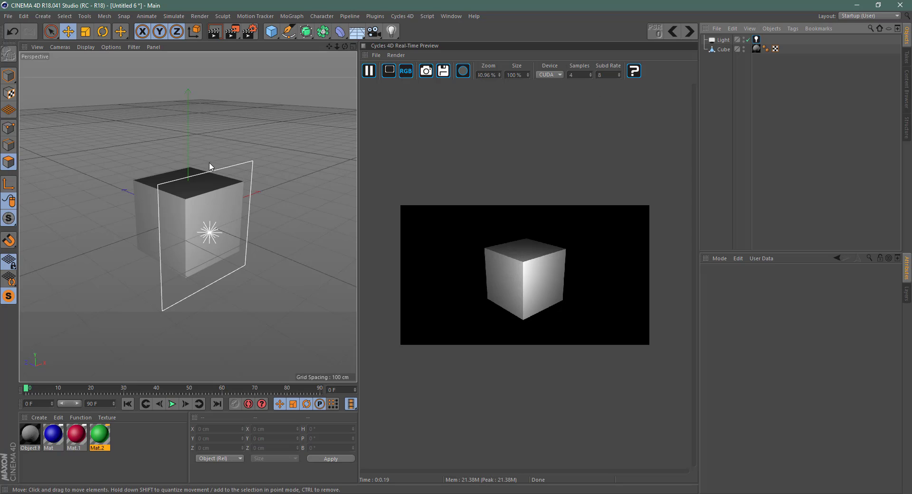
Step: Hide the light and store the cube's front-right polygon as a new selection set
left_click(745, 39)
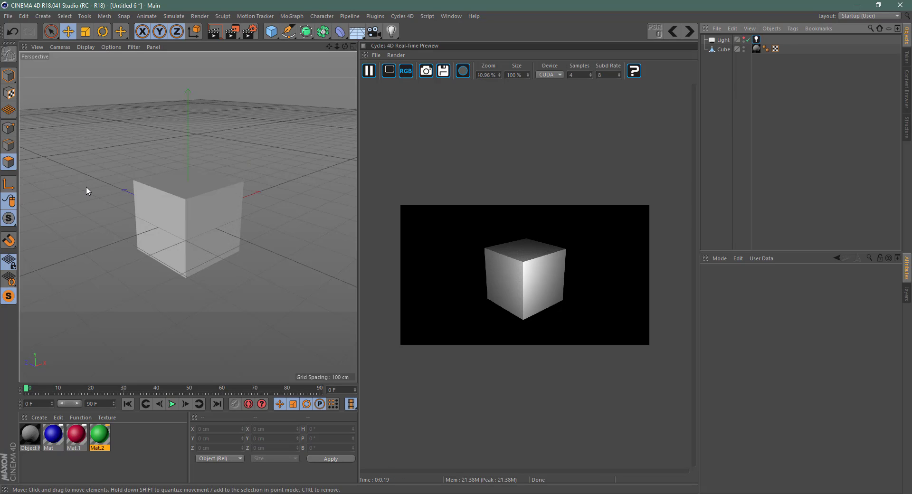
left_click(9, 163)
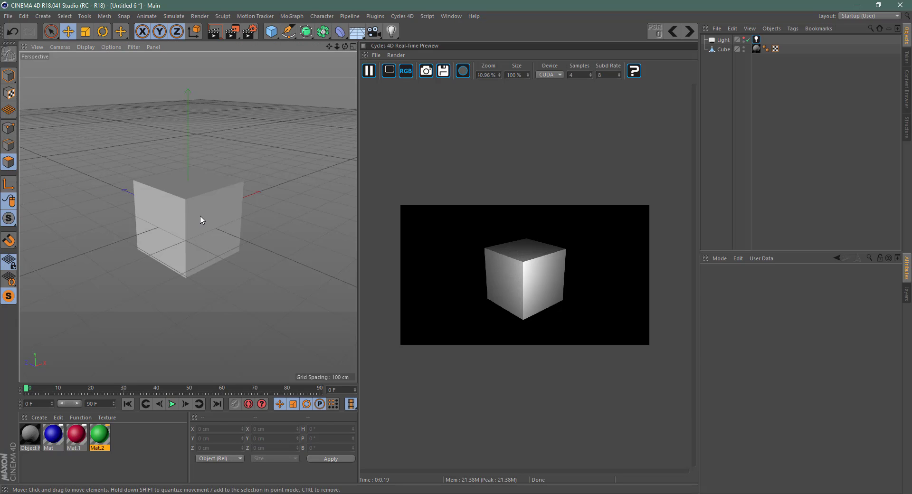
left_click(209, 218)
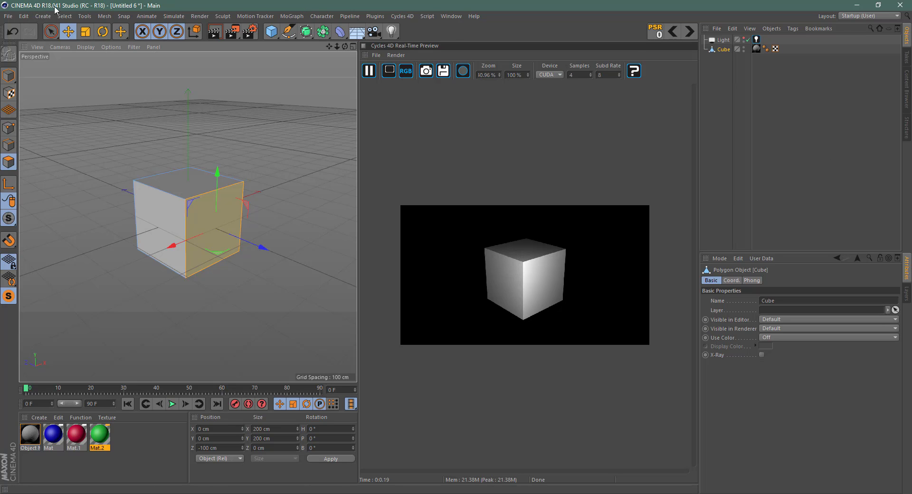
left_click(65, 17)
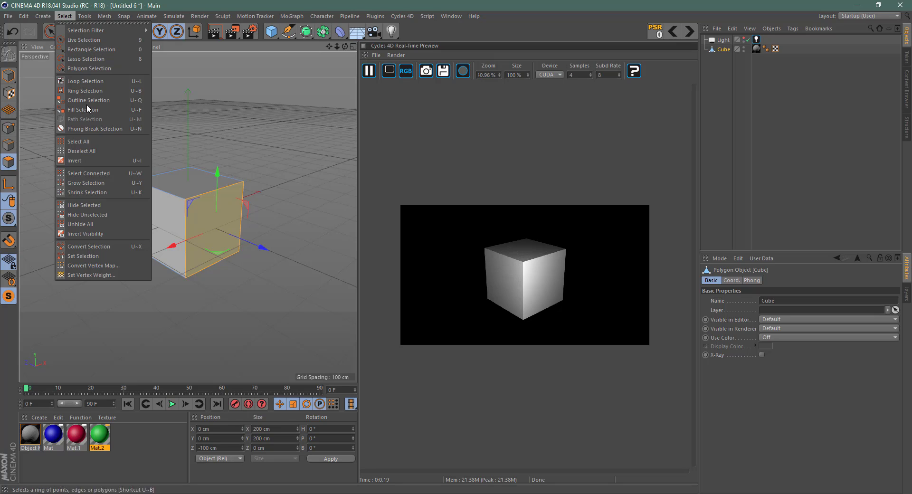
left_click(91, 256)
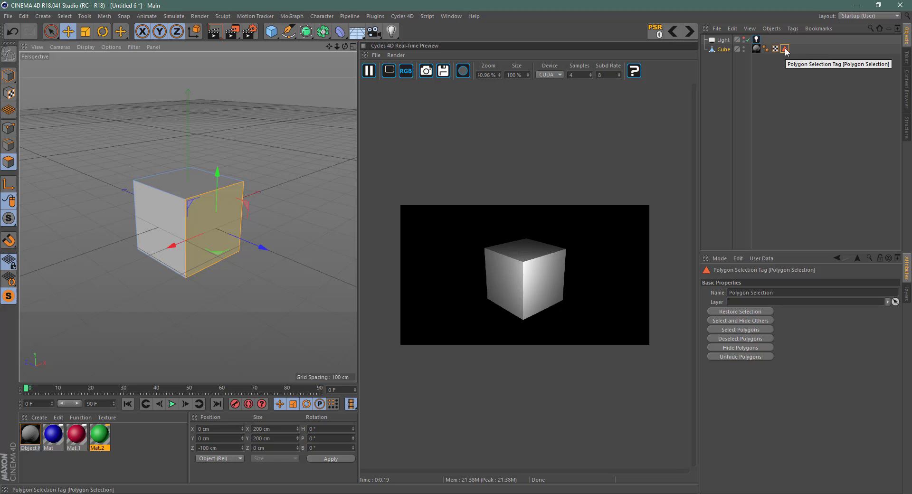
Step: Rename the new Polygon Selection tag to RSelect
left_click_drag(786, 294, 720, 301)
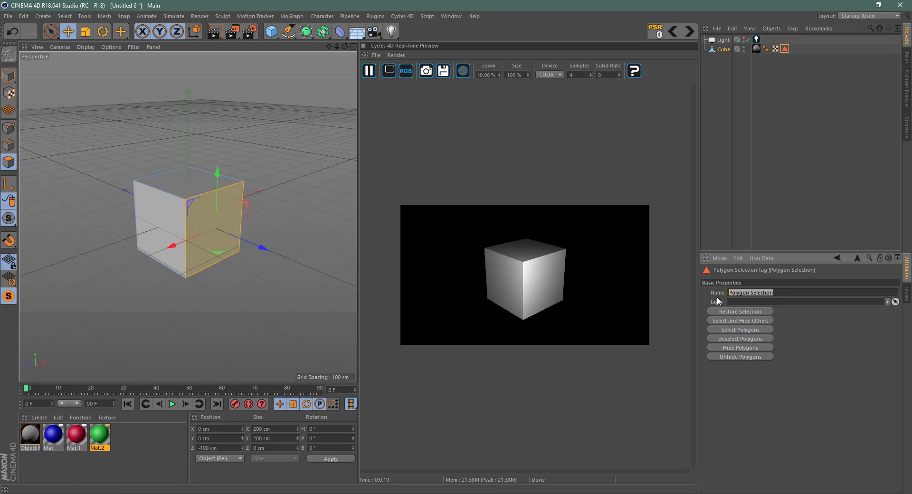
type("RSelect")
key("Return")
Step: Select the cube's top polygon and store it as a new selection set
left_click(785, 136)
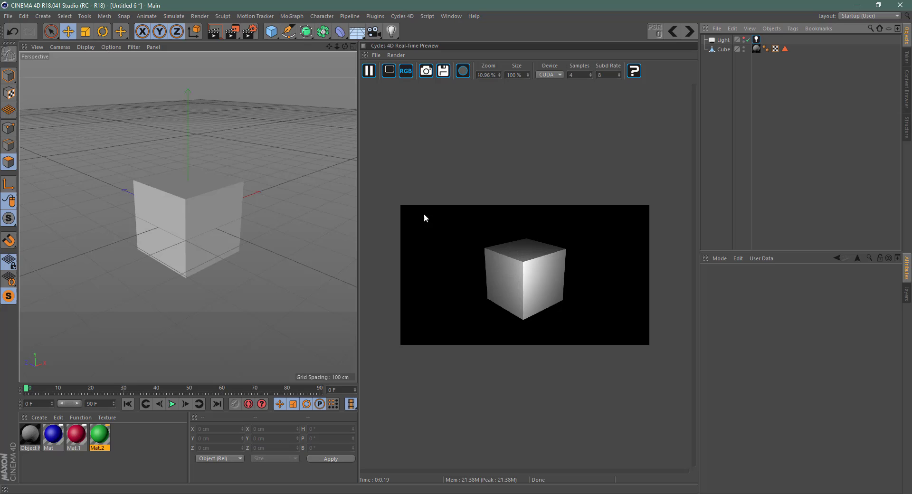
left_click(219, 185)
left_click(220, 185)
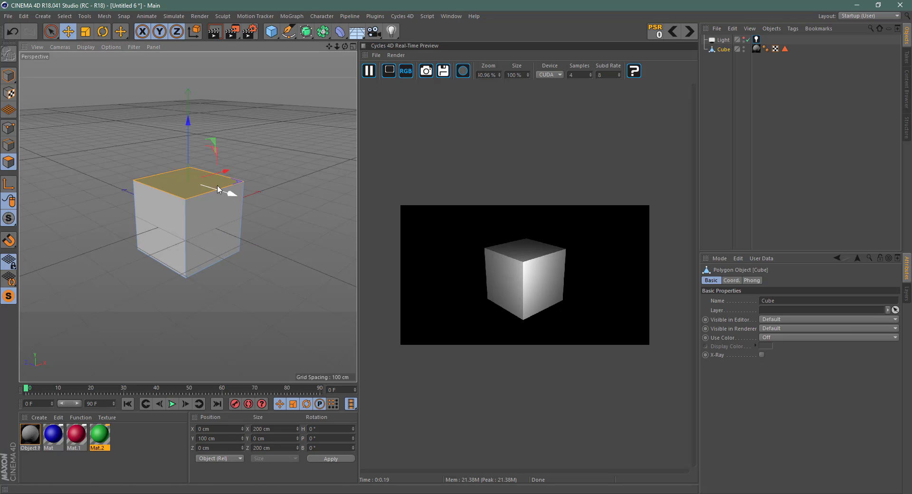
left_click(64, 16)
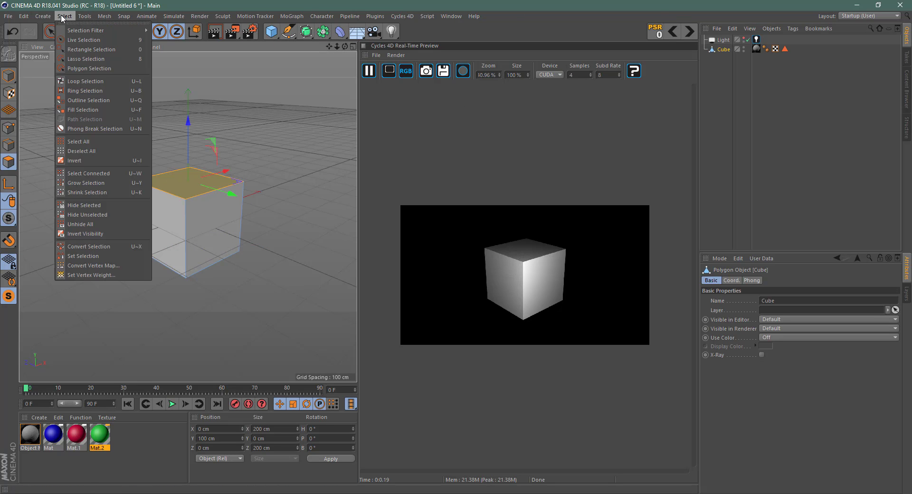
left_click(84, 257)
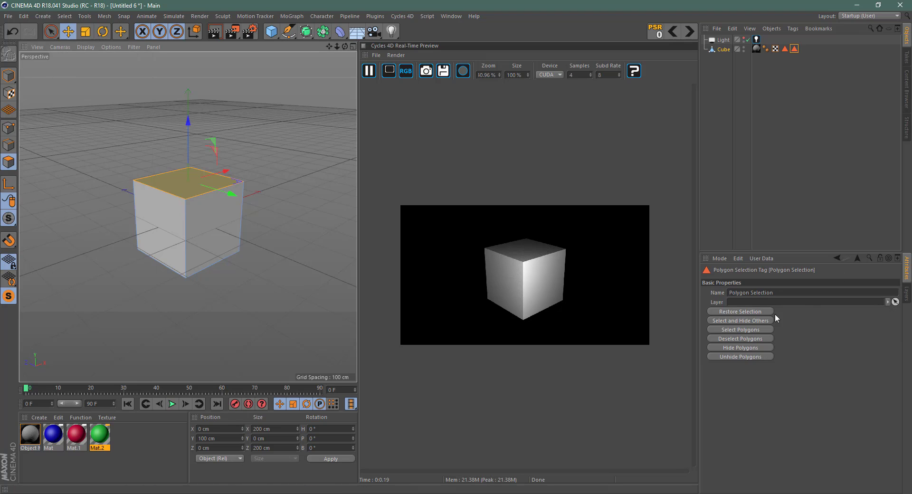
Step: Rename the new selection tag TSelect and check both RSelect and TSelect tags
left_click(769, 293)
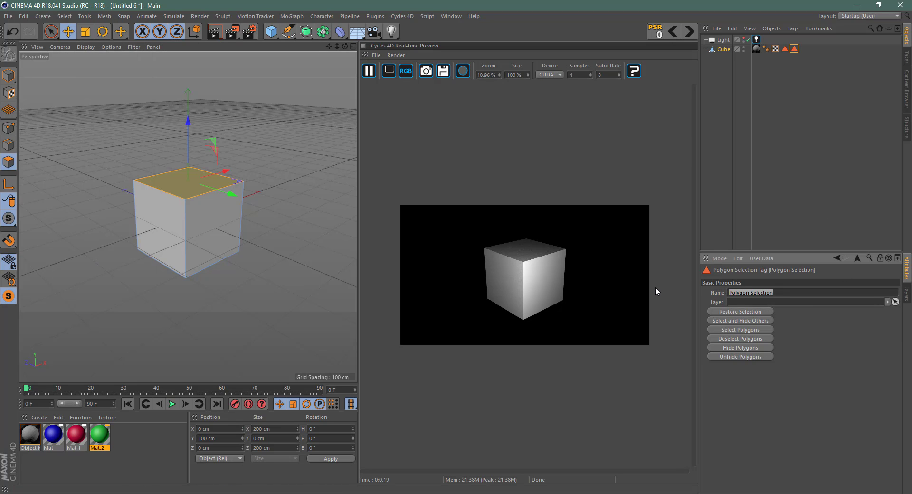
type("TSelect")
left_click(815, 129)
left_click(785, 49)
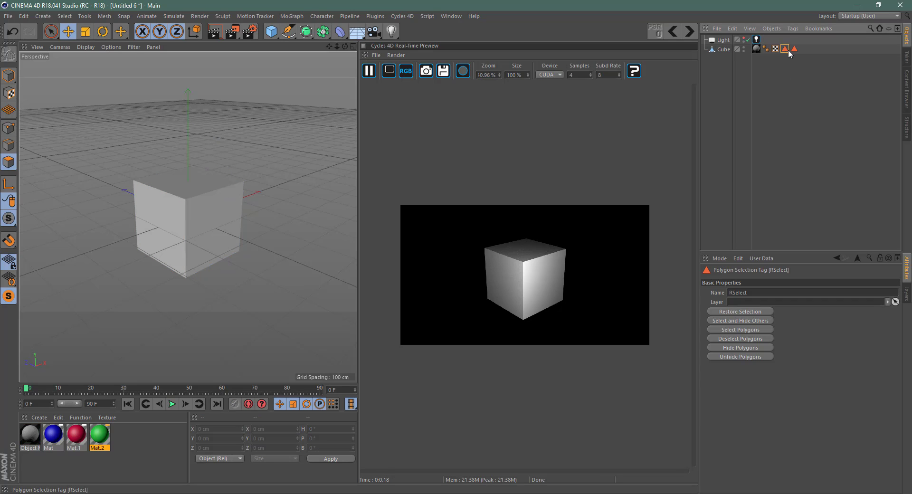
left_click(793, 50)
Step: Add a cyAttribute tag to Cube from its Cycles 4D Tags context menu
right_click(726, 48)
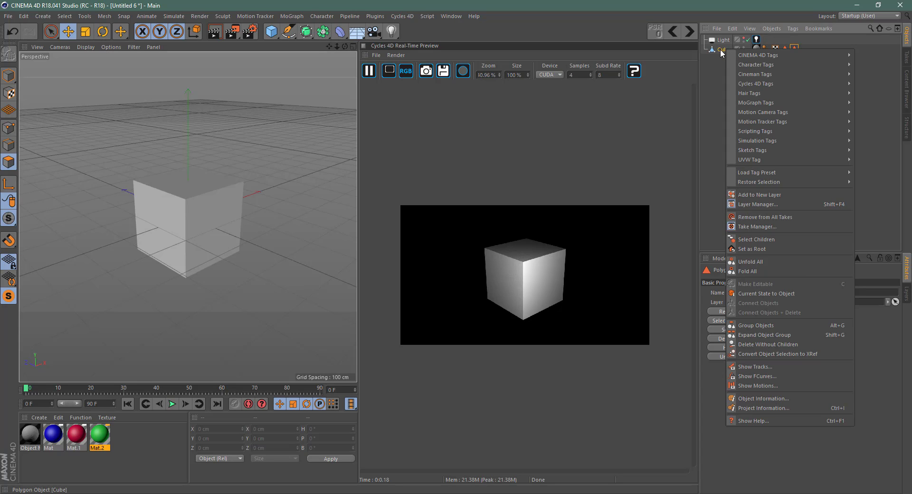
mouse_move(770, 89)
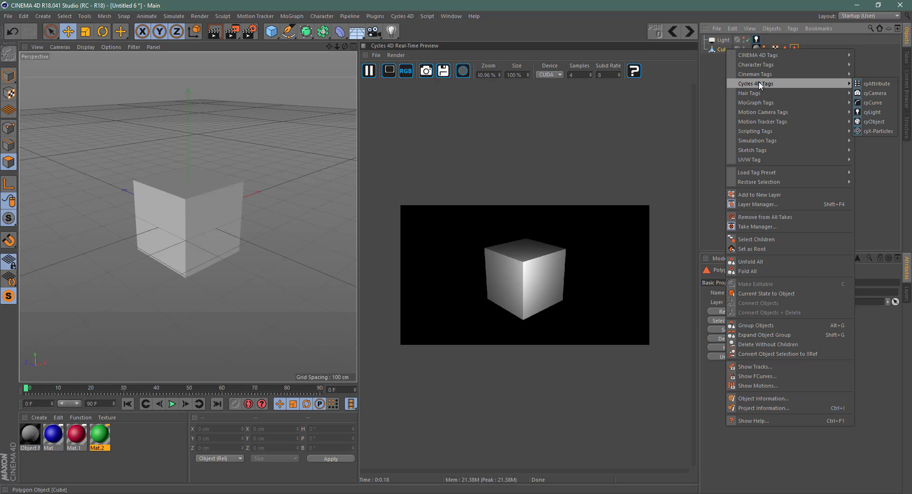
left_click(874, 83)
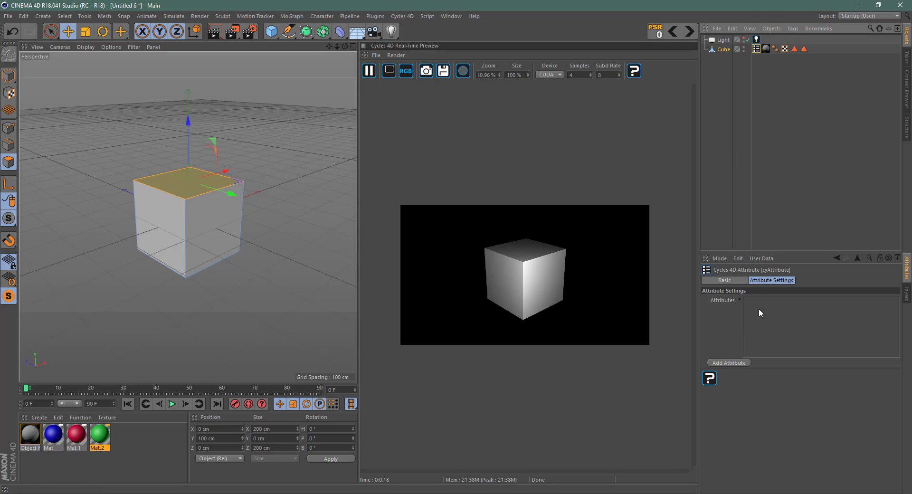
Step: Add an attribute named RSelect and drop the RSelect selection tag into its Tag field
left_click(728, 363)
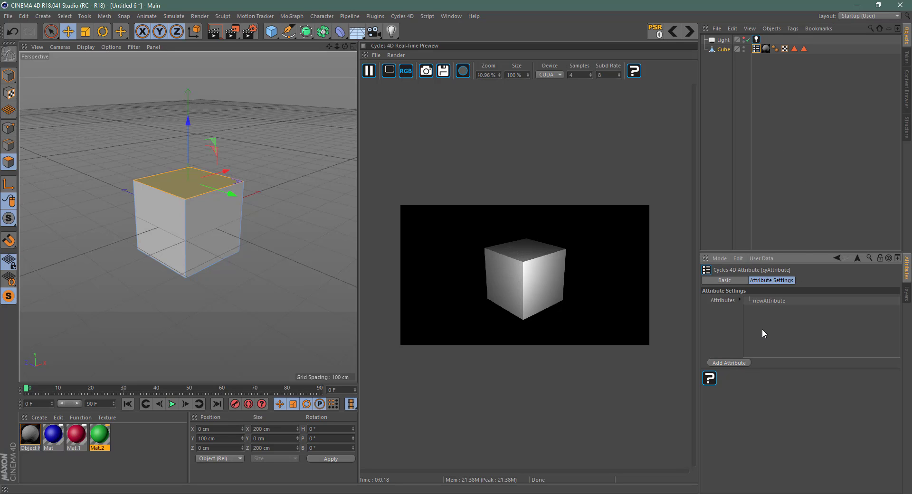
left_click(772, 301)
double_click(772, 301)
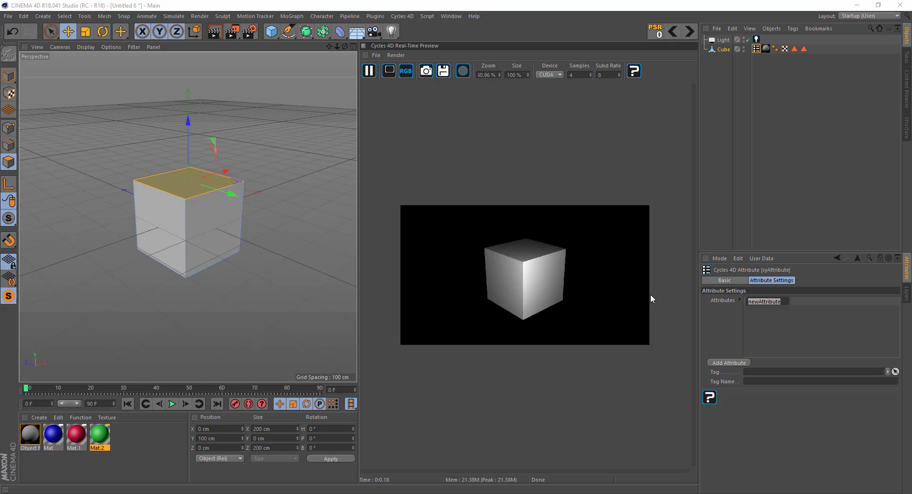
type("RSelect")
key("Return")
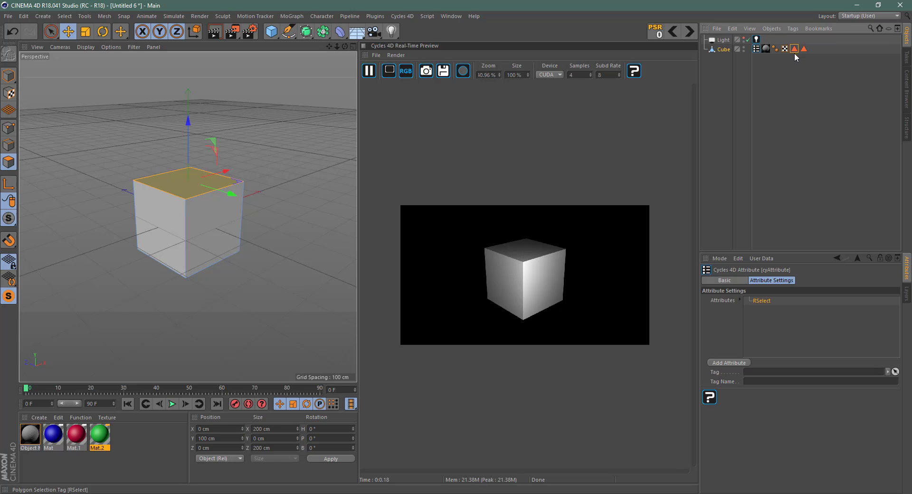
left_click_drag(796, 57, 756, 375)
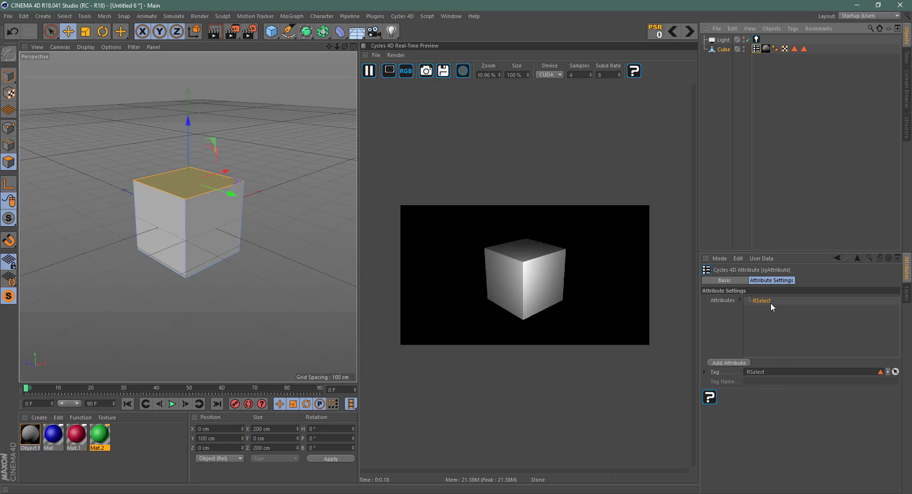
Step: Add a second attribute named TSelect and link the TSelect selection tag to it
left_click(729, 363)
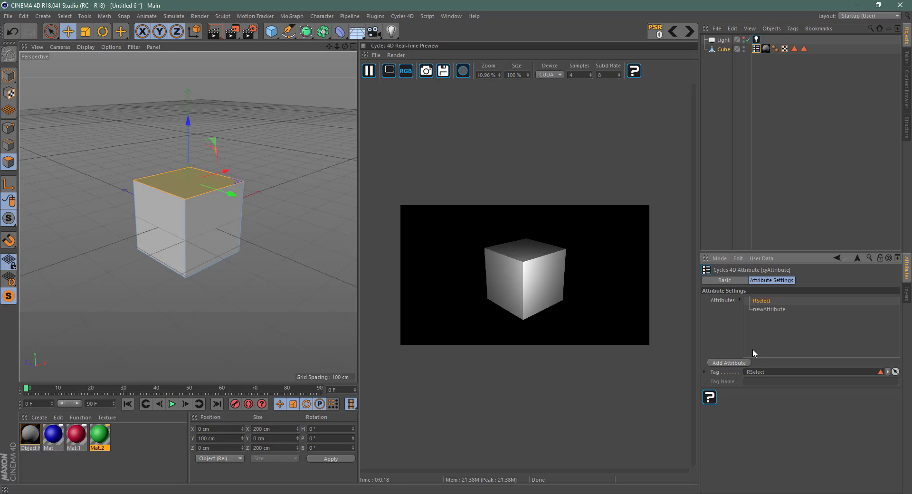
double_click(768, 309)
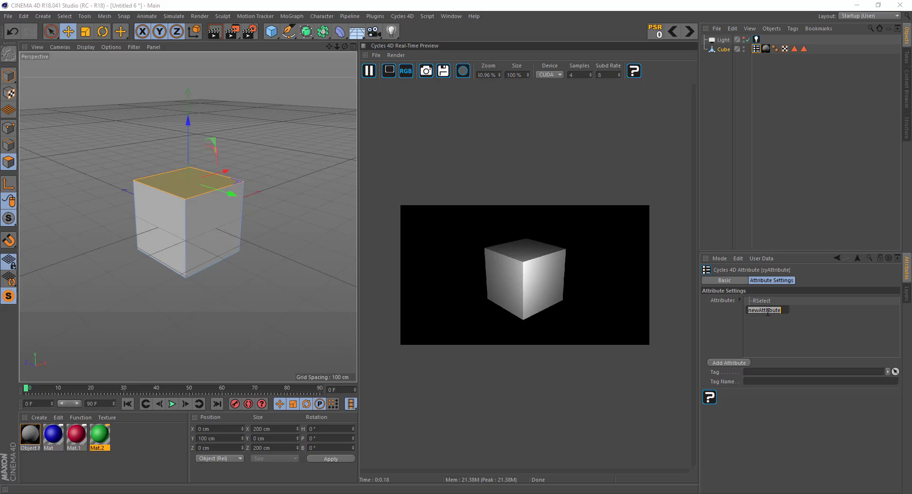
type("TSelect")
key("Return")
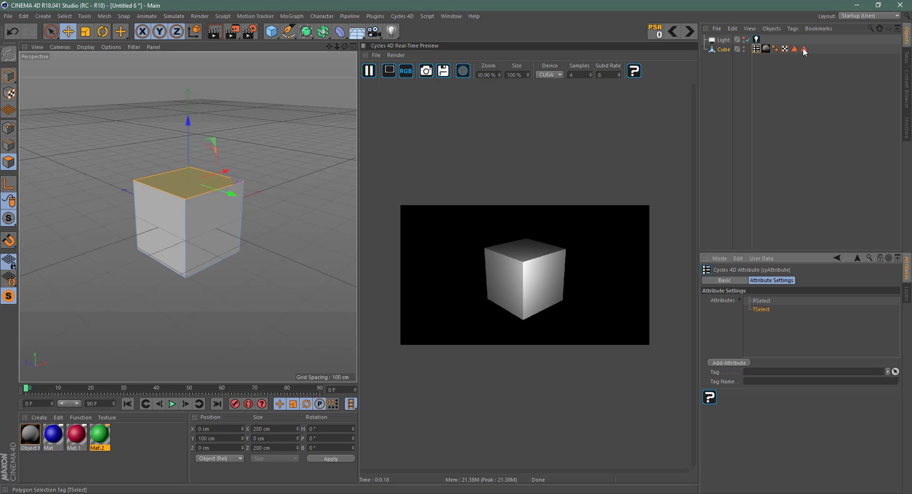
left_click_drag(804, 50, 759, 375)
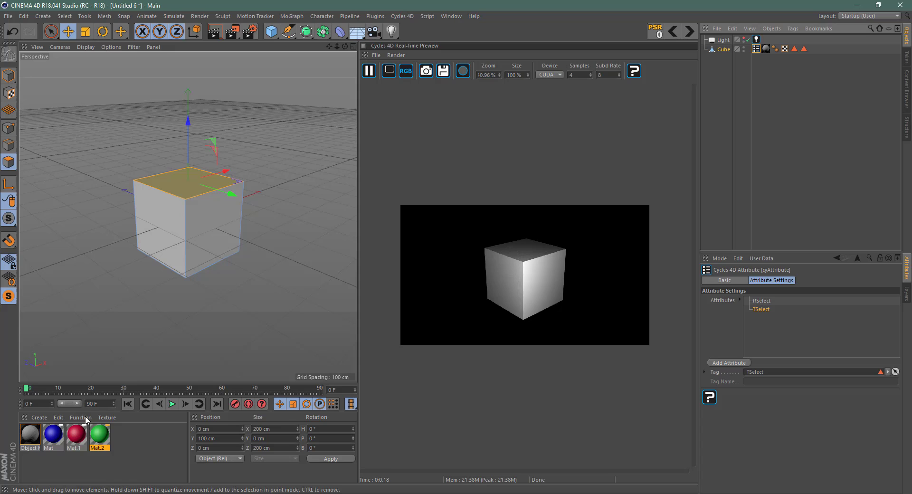
Step: Open the Object material's Node Editor, enlarge it, and spread the Diffuse BSDF and Output nodes apart
double_click(30, 438)
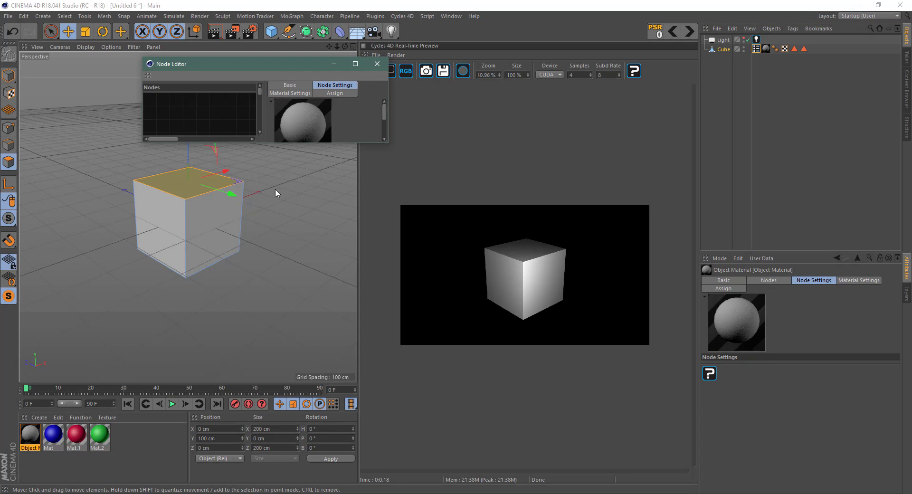
left_click_drag(280, 64, 161, 67)
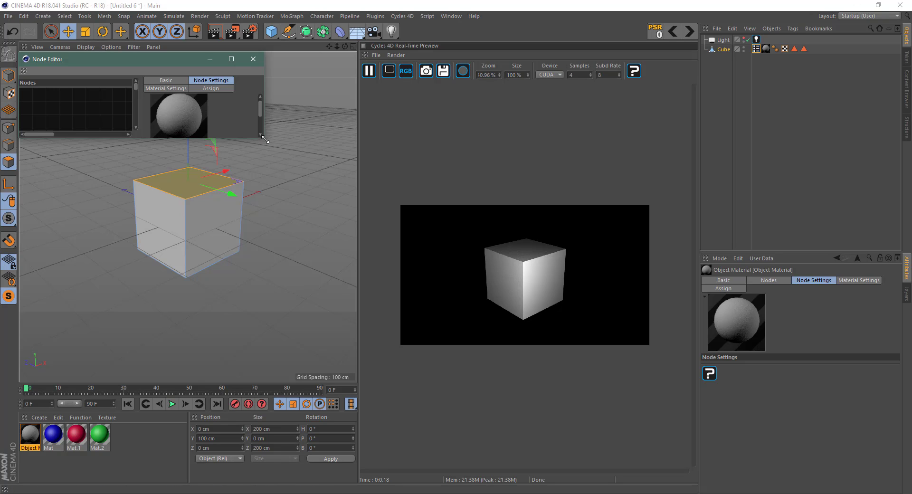
left_click_drag(261, 137, 395, 403)
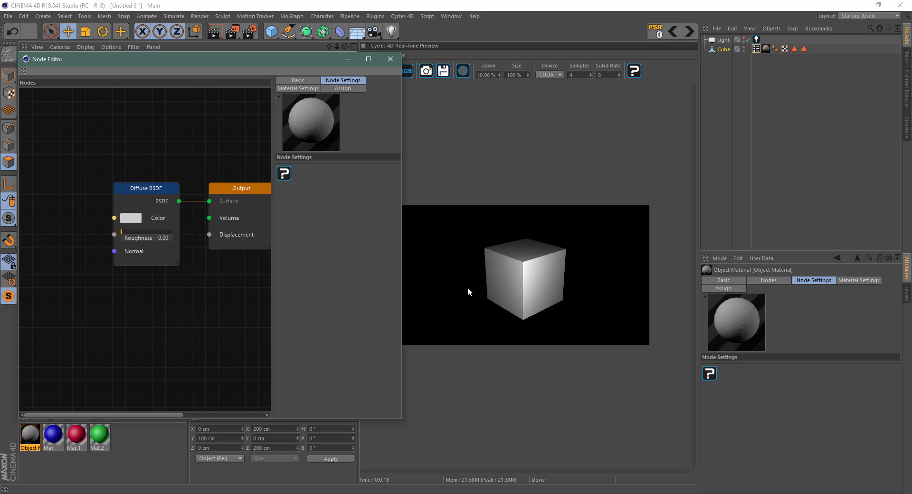
left_click_drag(358, 454, 451, 444)
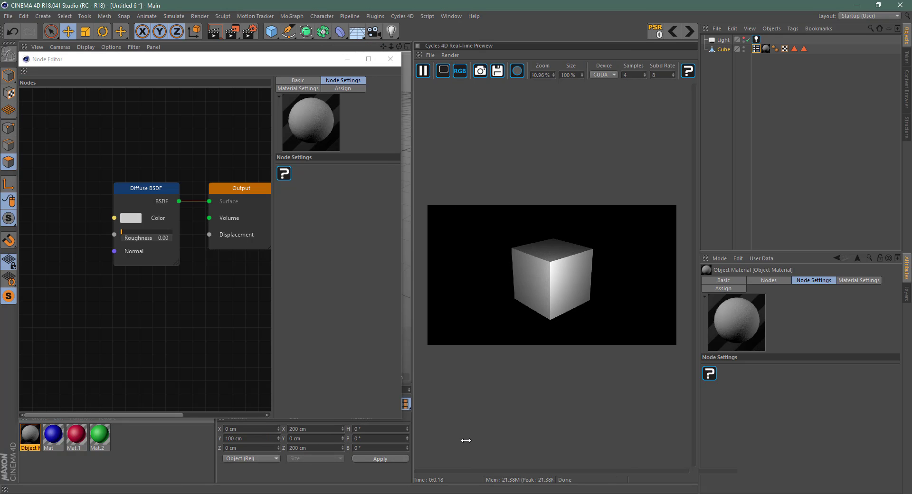
middle_click_drag(211, 183, 178, 154)
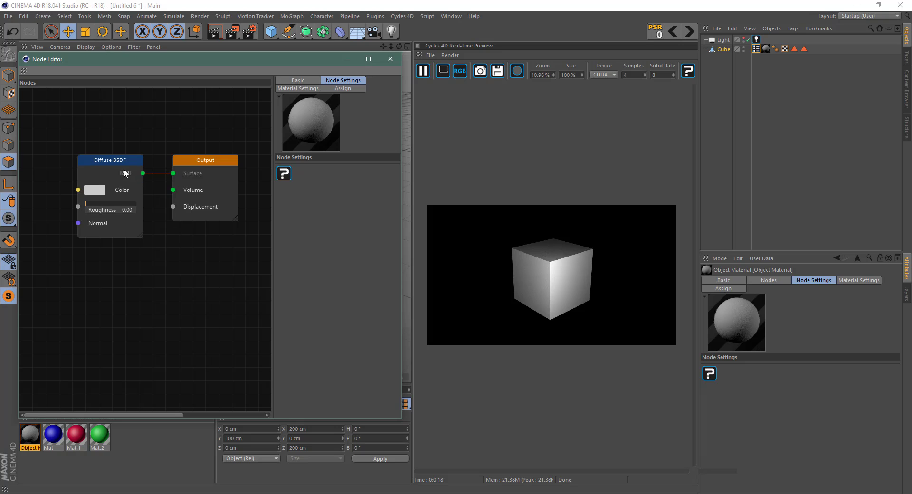
left_click_drag(186, 166, 209, 162)
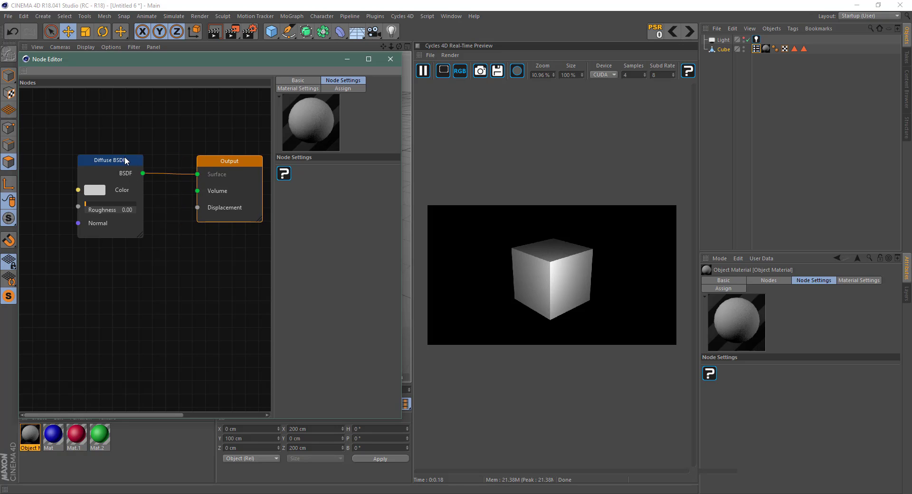
left_click_drag(127, 161, 91, 158)
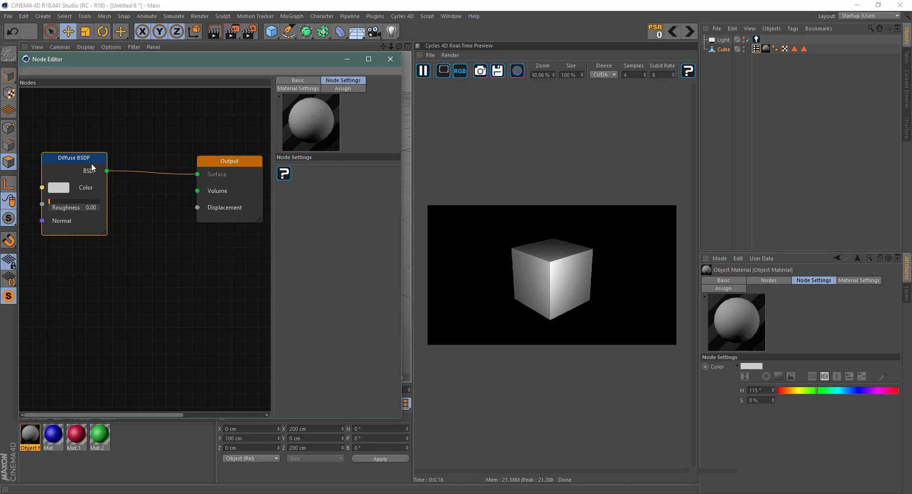
Step: Add a Mix Shader node and insert it on the wire between Diffuse BSDF and Output
right_click(142, 245)
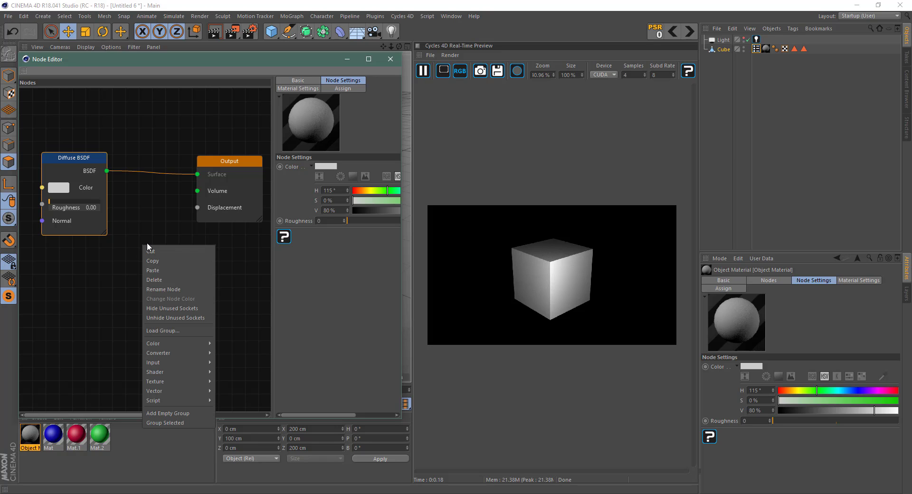
mouse_move(181, 372)
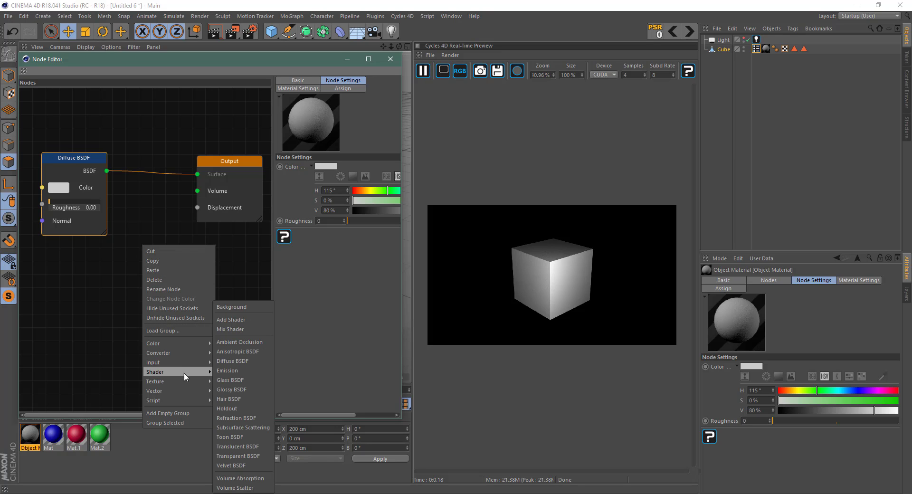
left_click(243, 330)
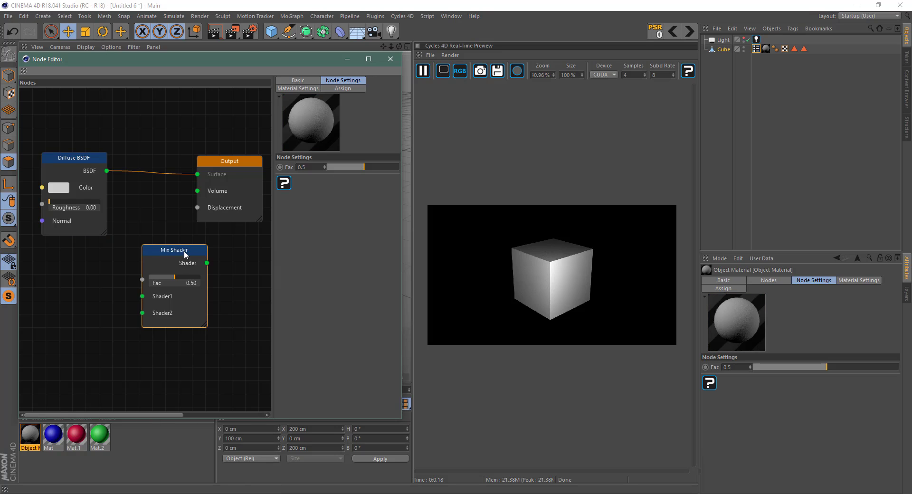
left_click_drag(184, 251, 170, 186)
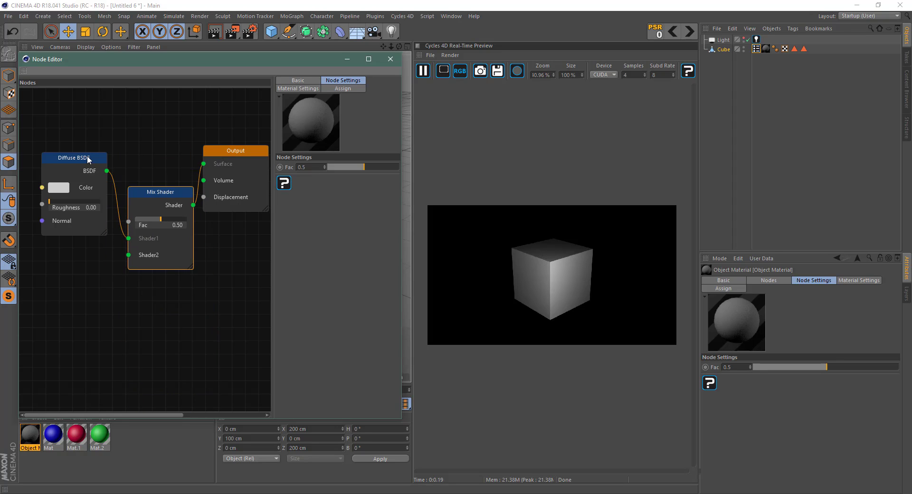
left_click_drag(85, 157, 77, 166)
mouse_move(68, 206)
left_mouse_down()
mouse_move(70, 265)
mouse_move(70, 221)
left_mouse_up()
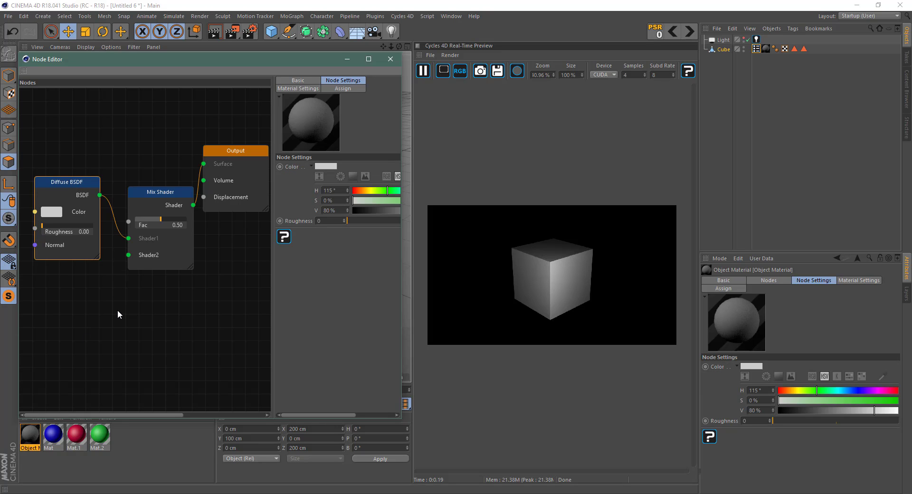
Step: Set the Diffuse BSDF colour to green (H 108°, S 84%)
left_click(52, 220)
left_click(74, 213)
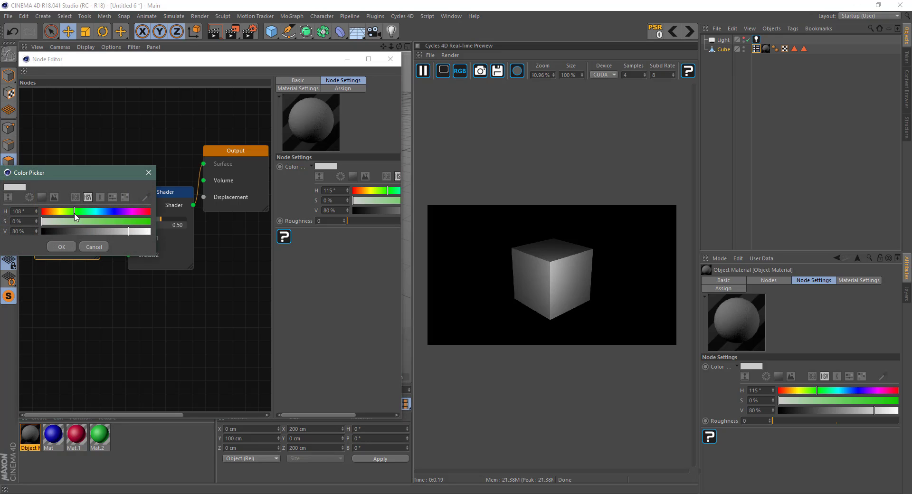
left_click(133, 221)
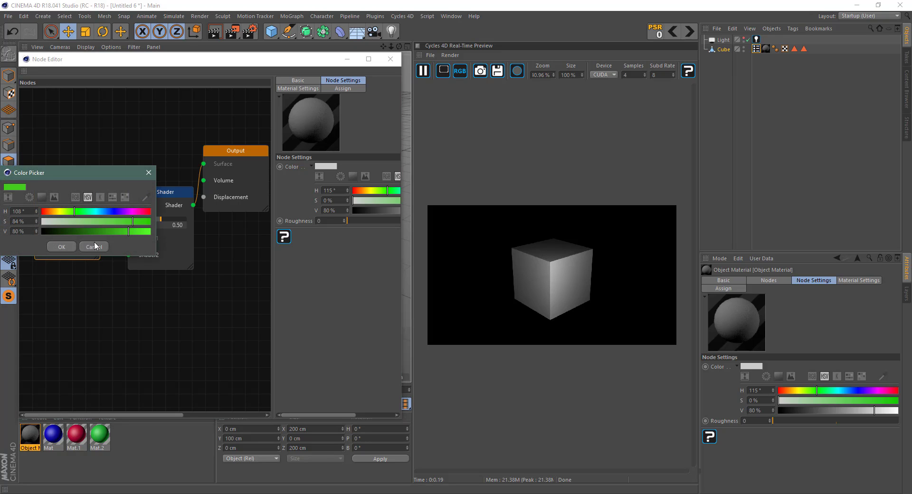
left_click(64, 247)
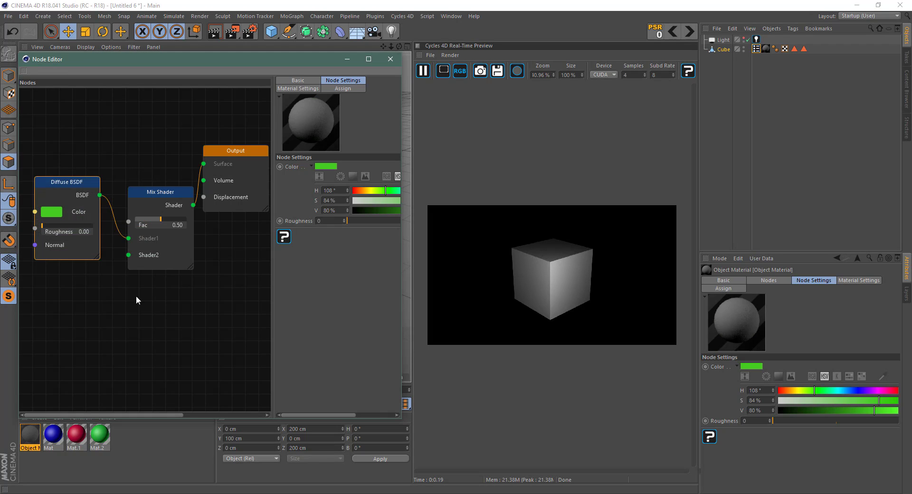
Step: Add a second Diffuse BSDF below the first and connect it to the Mix Shader's Shader2
right_click(81, 305)
mouse_move(145, 428)
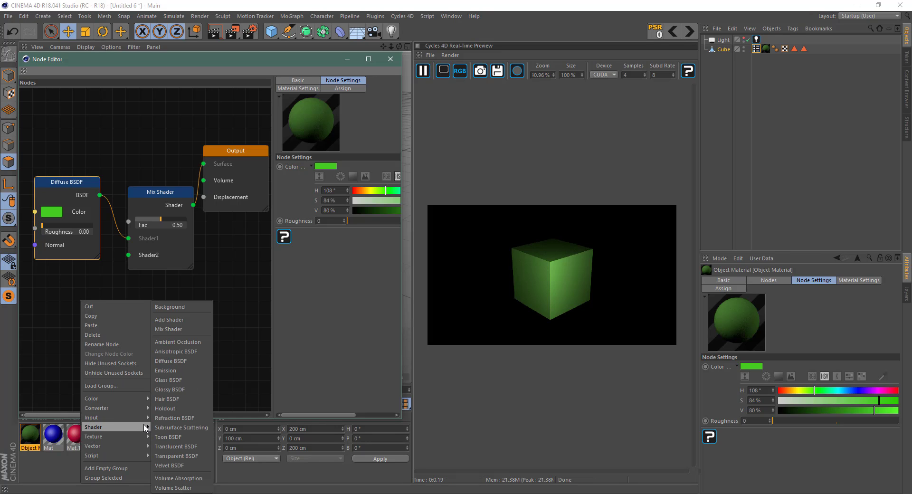
left_click(189, 363)
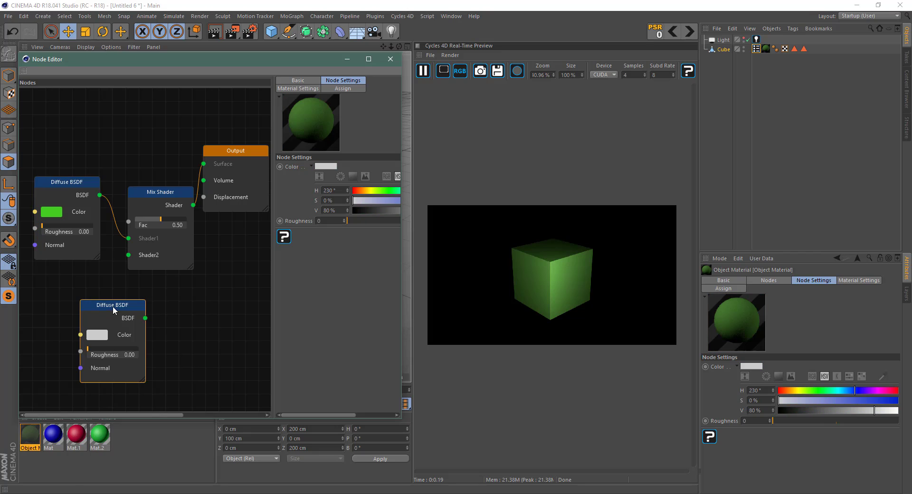
left_click_drag(117, 311, 128, 254)
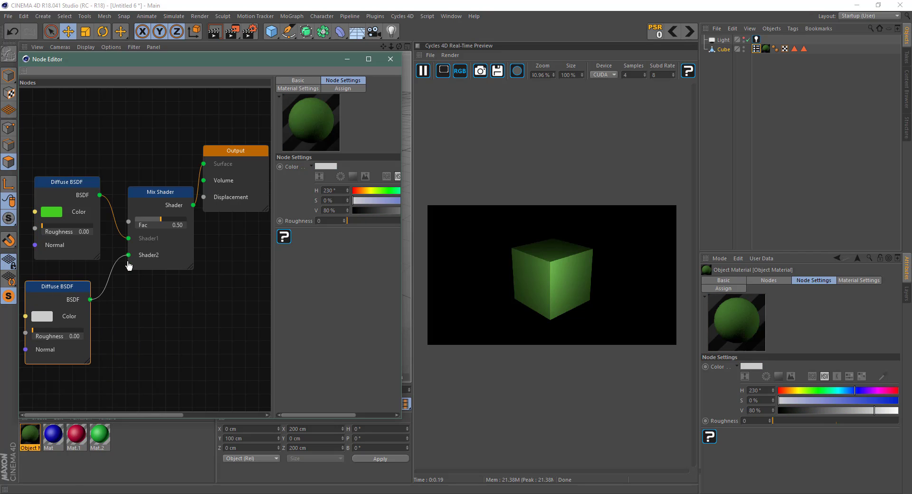
left_click_drag(68, 290, 95, 288)
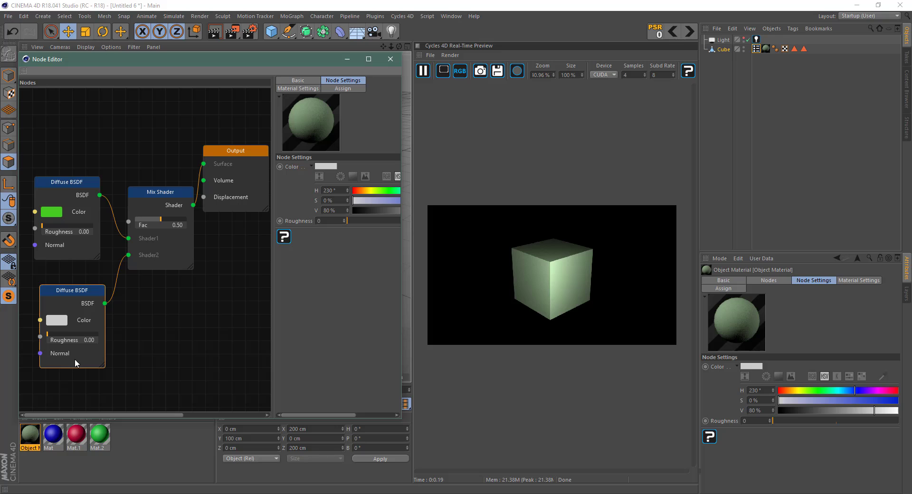
Step: Colour the second Diffuse BSDF blue (H 227°, S 90%)
left_click(64, 317)
left_click(111, 323)
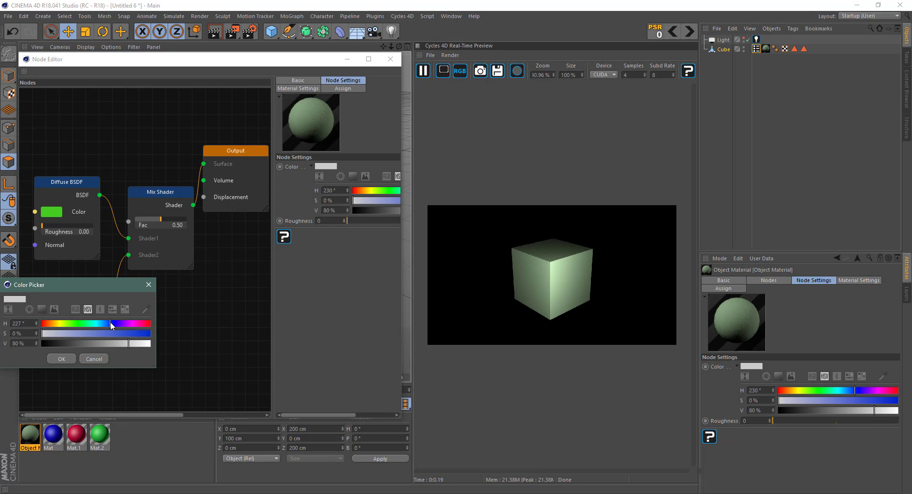
left_click(140, 333)
left_click(72, 359)
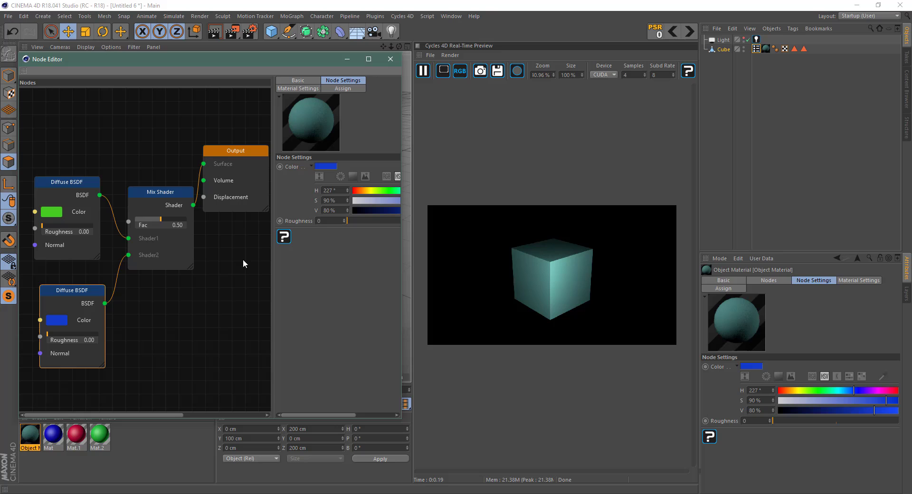
Step: Widen the node graph area, nudge the green Diffuse BSDF and pan the view right
mouse_move(281, 296)
left_mouse_down()
mouse_move(261, 299)
mouse_move(281, 299)
left_mouse_up()
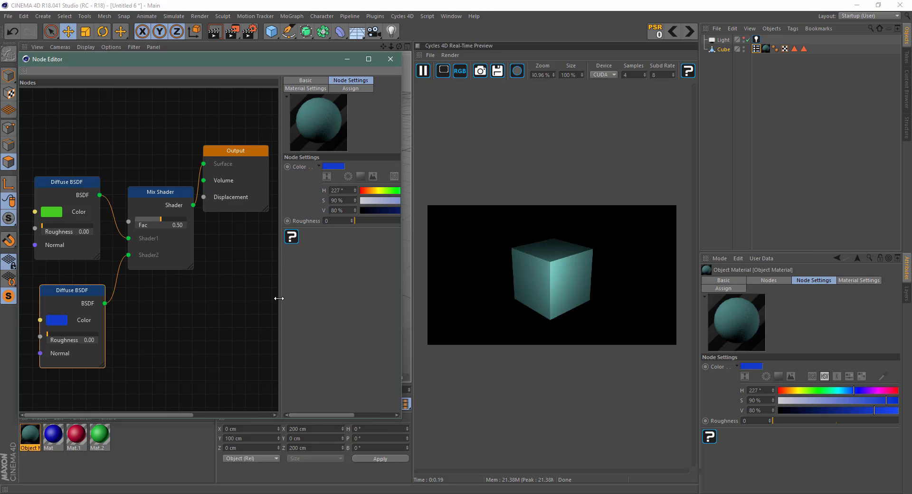
left_click_drag(95, 186, 102, 196)
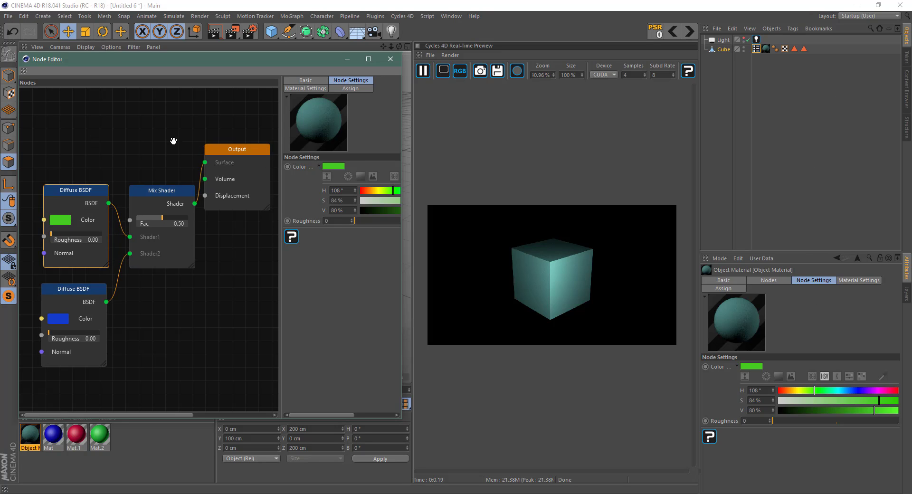
middle_click_drag(173, 140, 238, 150)
Step: Add an Input > Attribute node left of the shaders and wire its Fac into the Mix Shader's Fac
right_click(62, 152)
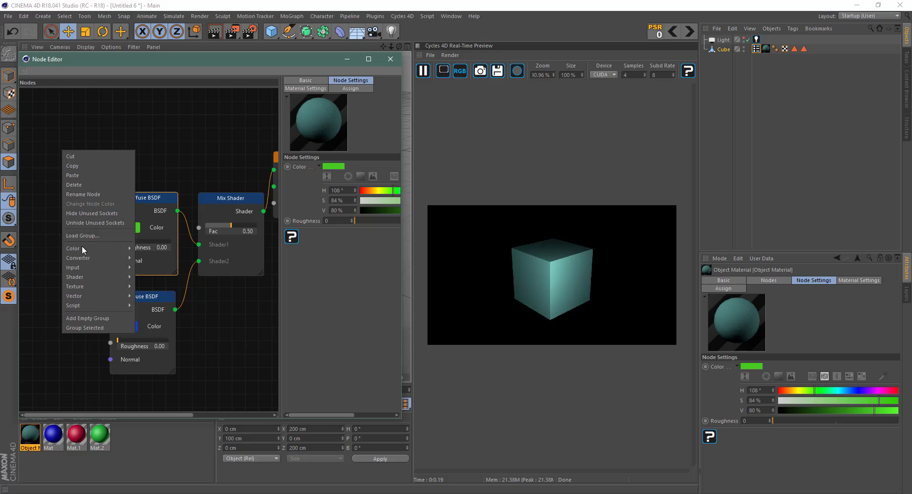
mouse_move(104, 280)
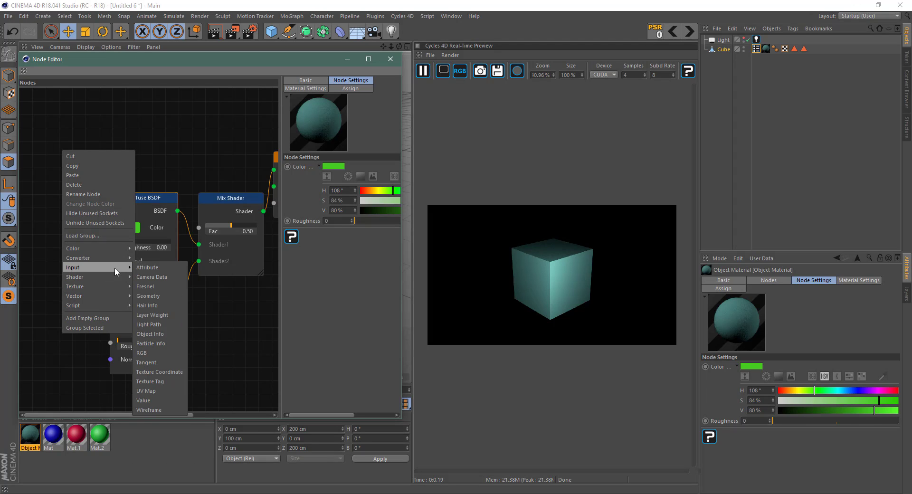
left_click(164, 267)
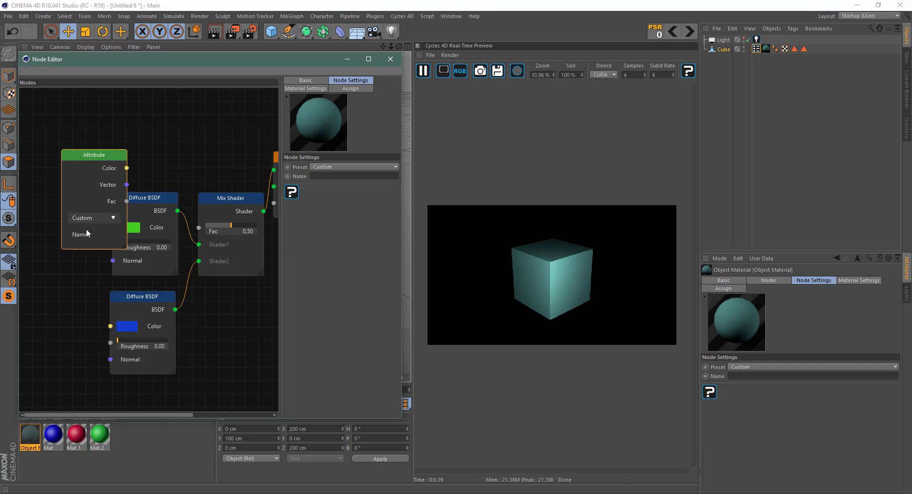
left_click_drag(79, 163, 72, 170)
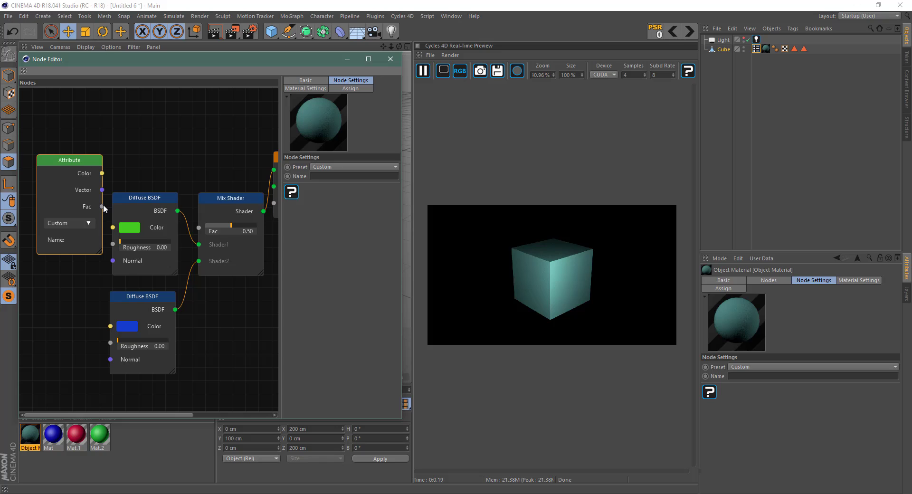
left_click_drag(102, 206, 199, 228)
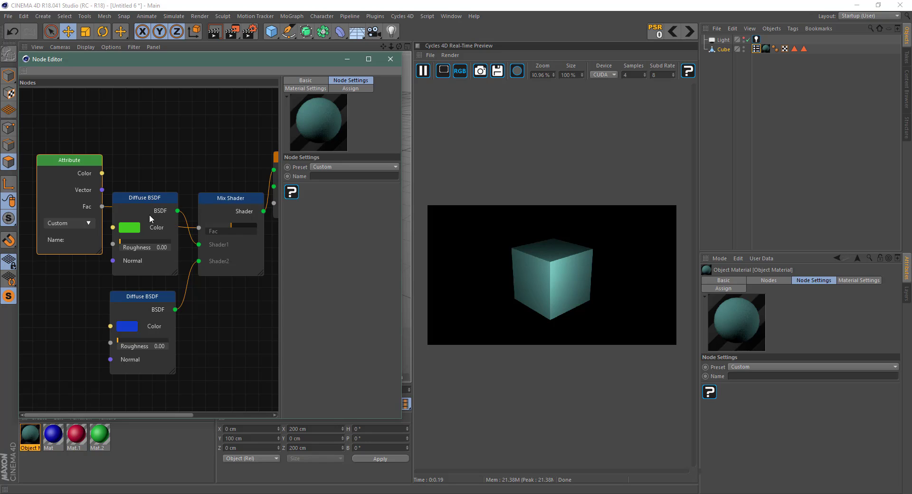
Step: Collapse and reposition the green Diffuse BSDF, then name the Attribute node TSelect
left_click_drag(151, 201, 148, 232)
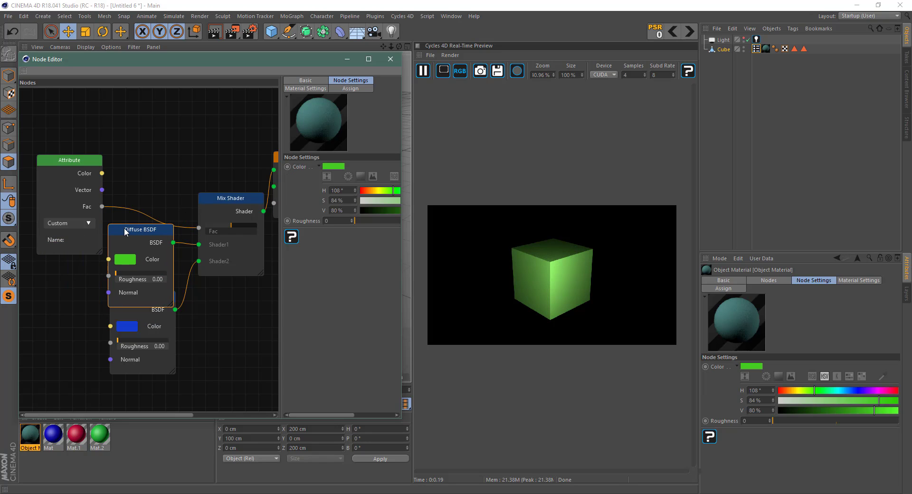
double_click(145, 238)
left_click_drag(146, 238, 154, 247)
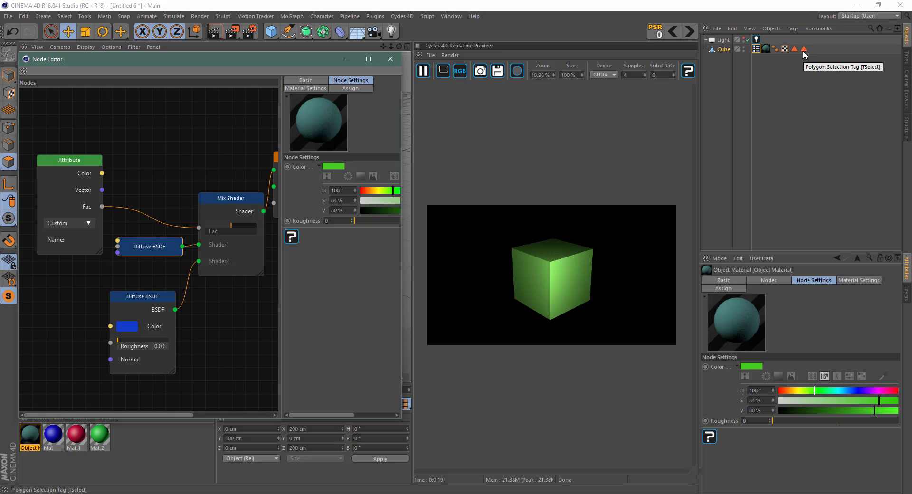
left_click(70, 240)
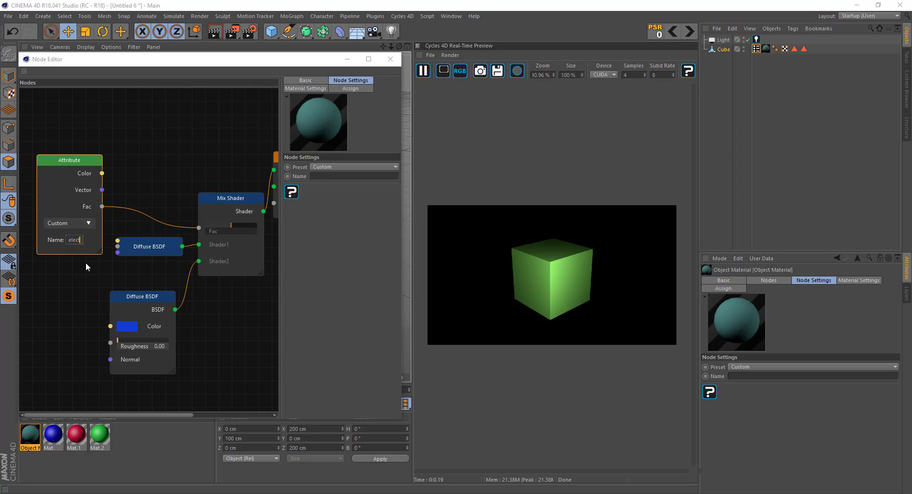
key("Return")
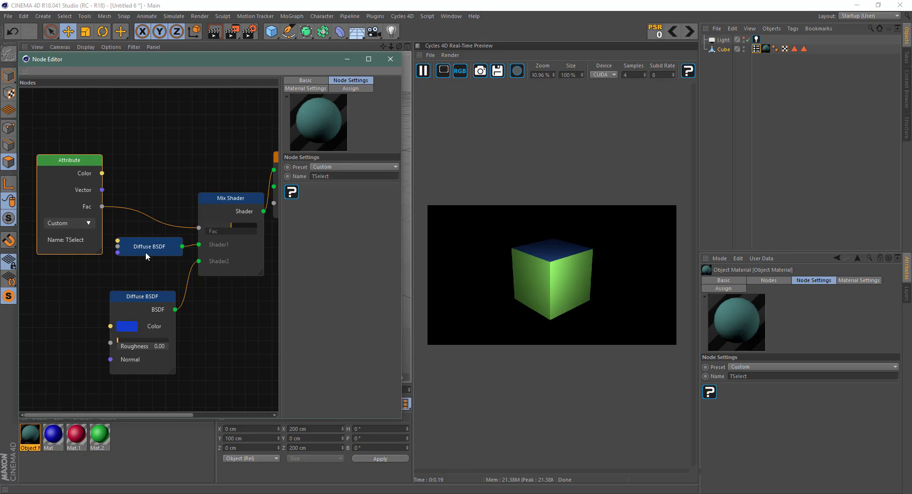
Step: Expand the green Diffuse BSDF and move it left, clear of the blue node
double_click(149, 247)
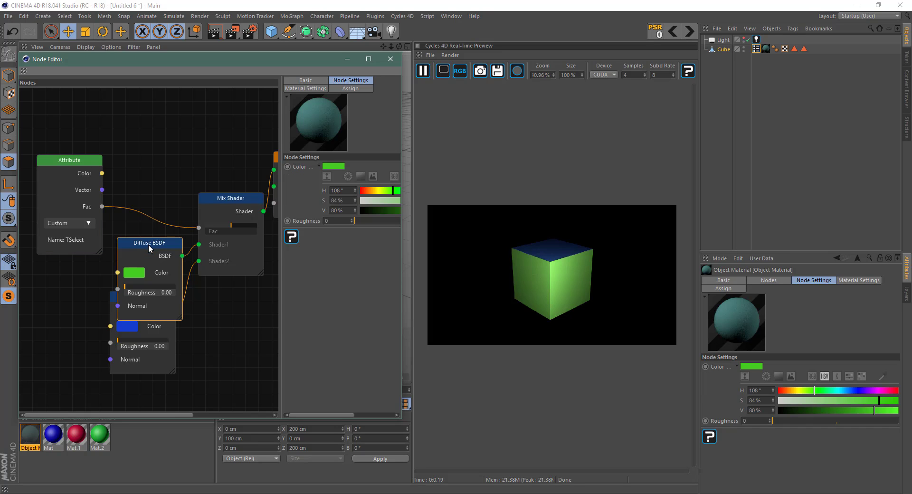
left_click_drag(153, 243, 58, 295)
scroll(143, 246, "down", 5)
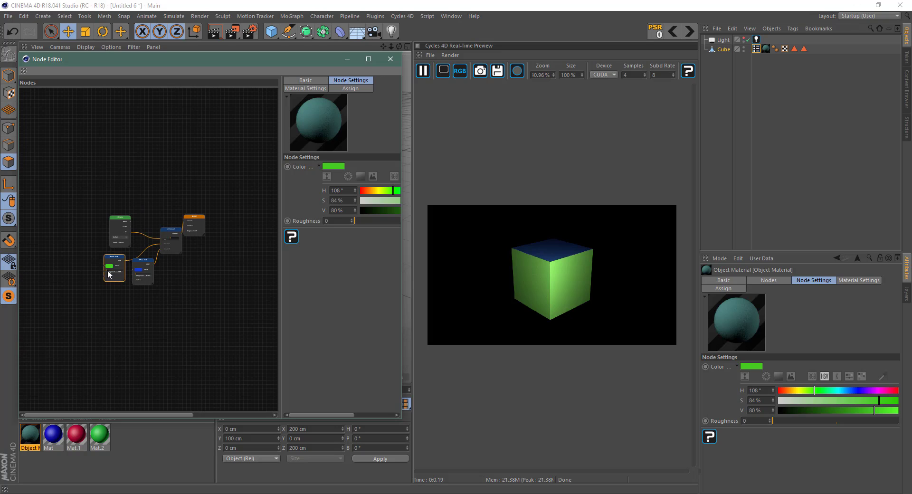
left_click_drag(114, 263, 72, 261)
scroll(102, 244, "up", 5)
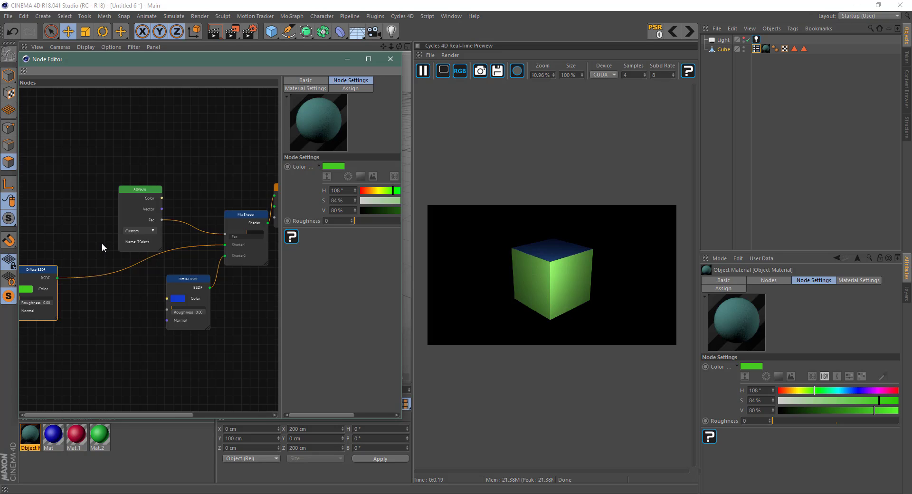
middle_click_drag(107, 216, 152, 206)
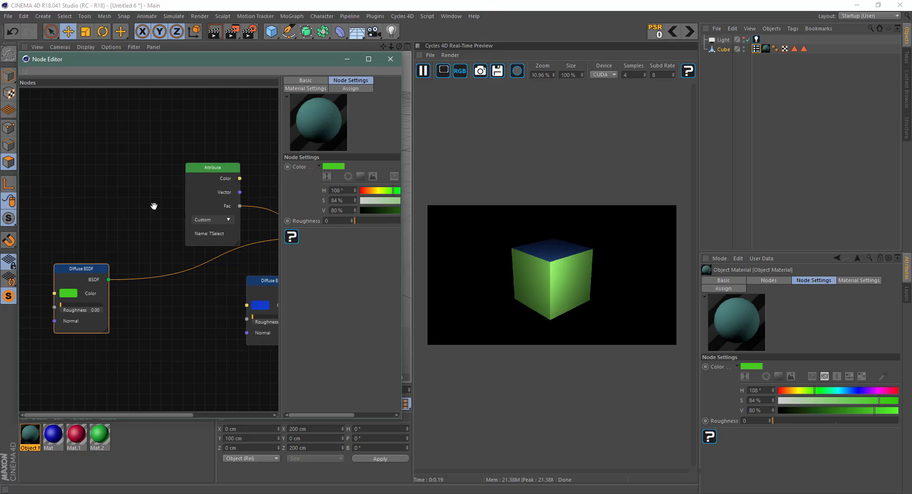
middle_click_drag(166, 276, 162, 260)
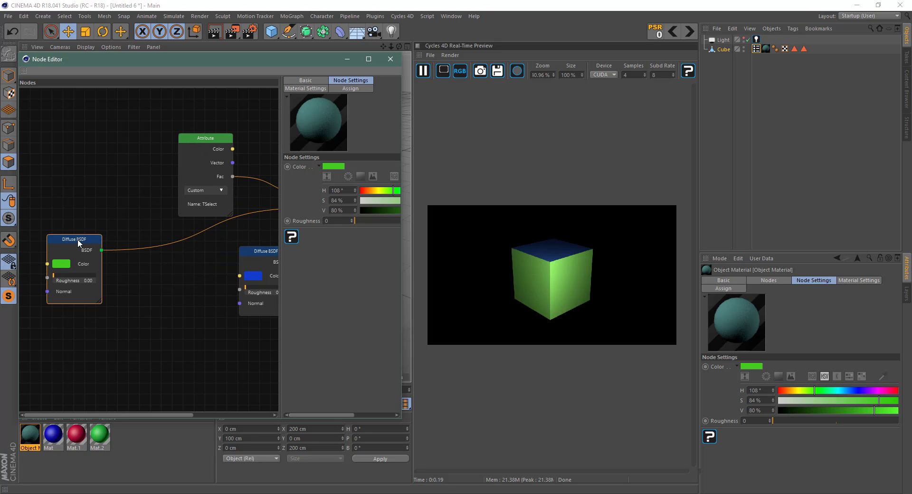
Step: Duplicate the green Diffuse BSDF below it and recolour the copy red (H 0°, S 93%)
left_click_drag(78, 239, 77, 328, "ctrl")
left_click(60, 351)
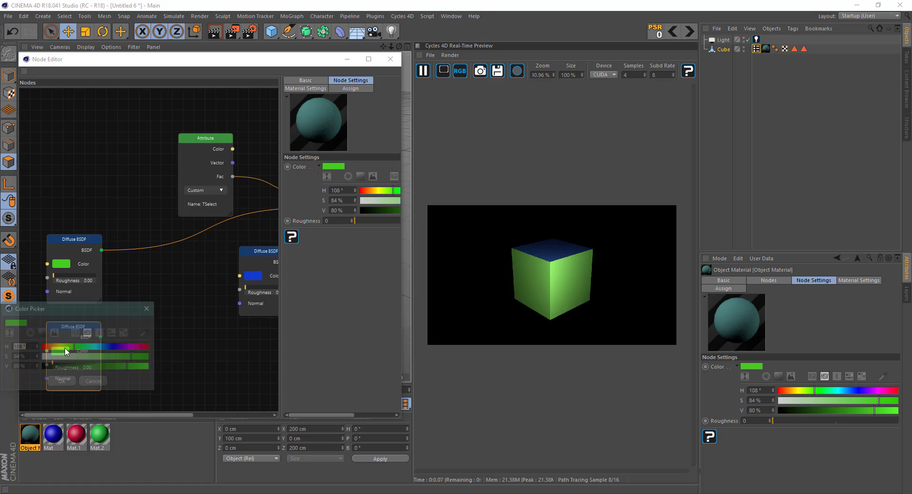
left_click(145, 347)
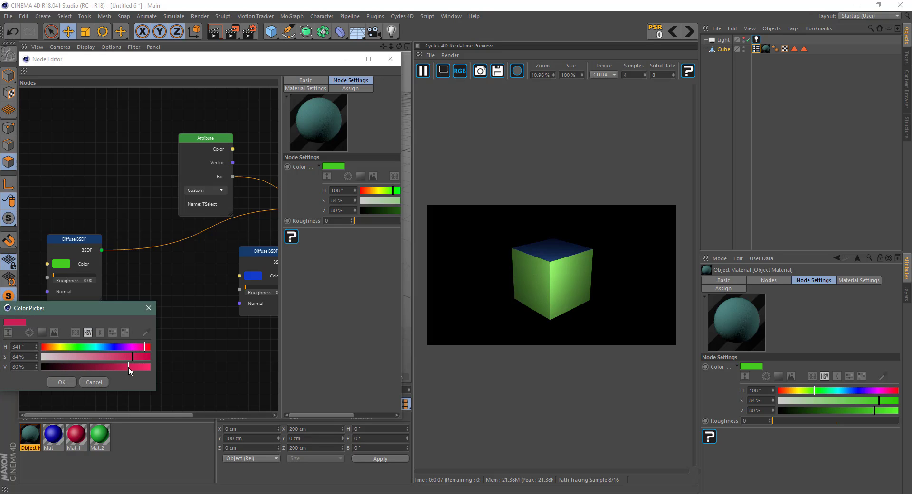
left_click(143, 357)
left_click(62, 382)
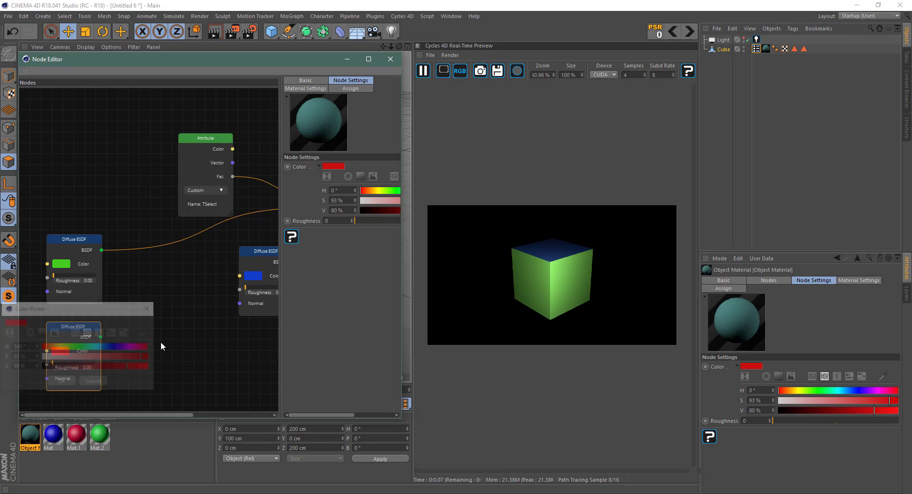
Step: Duplicate the Mix Shader and insert the copy on the green Diffuse BSDF's wire
scroll(149, 283, "down", 3)
right_click(164, 275)
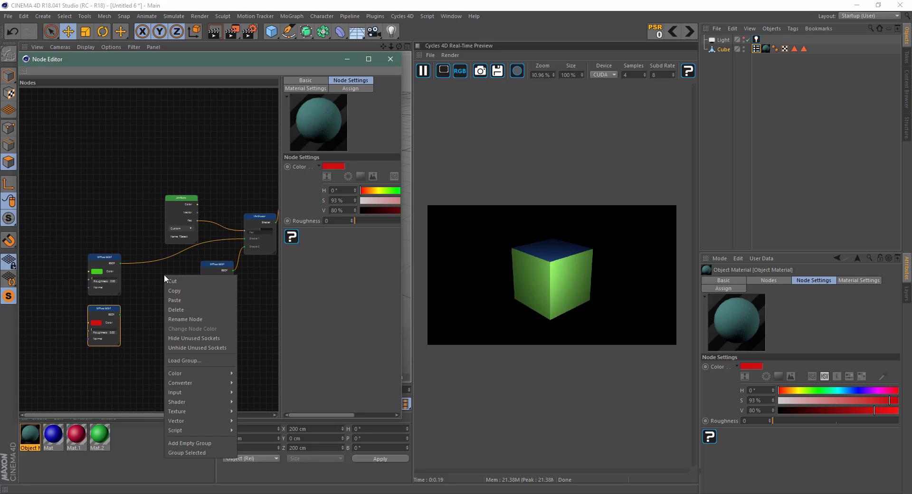
left_click(236, 215)
middle_click_drag(218, 200, 177, 202)
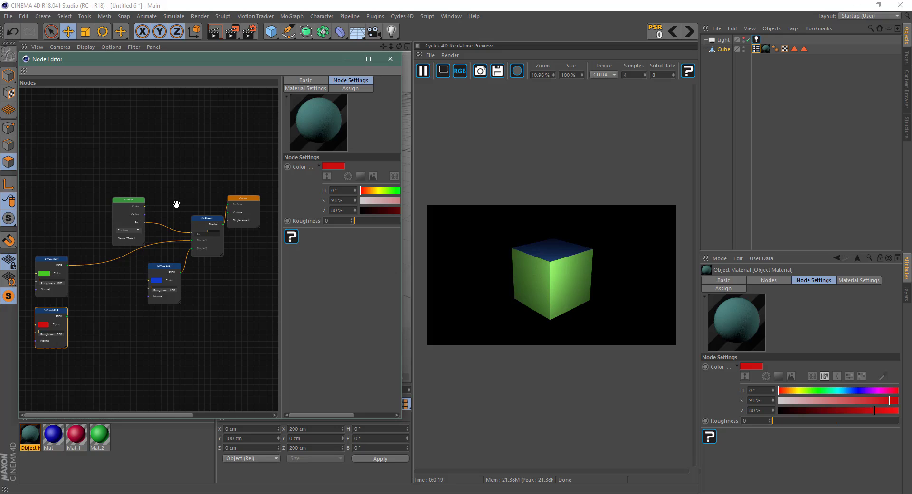
scroll(215, 219, "up", 3)
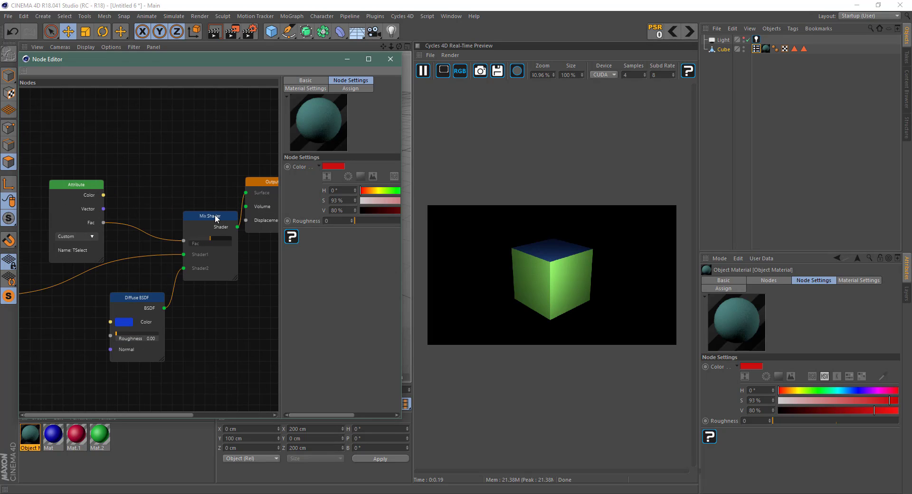
left_click_drag(215, 219, 36, 278, "ctrl")
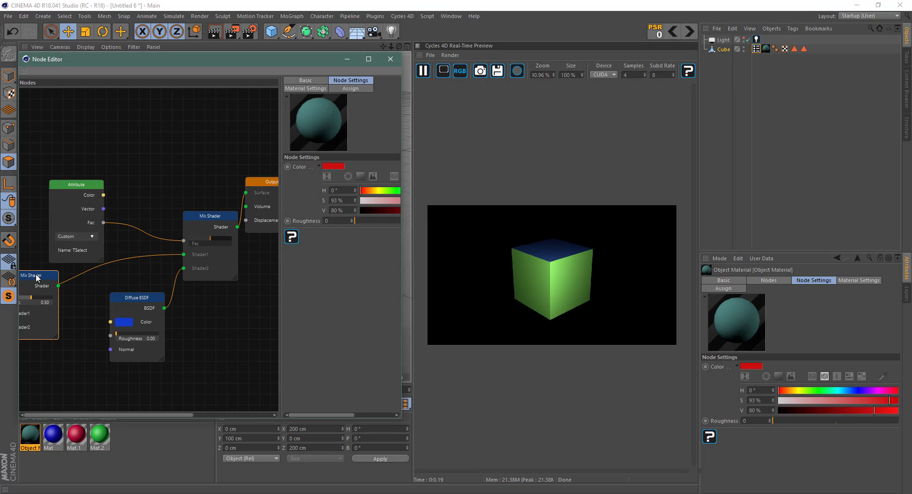
middle_click_drag(60, 332, 156, 326)
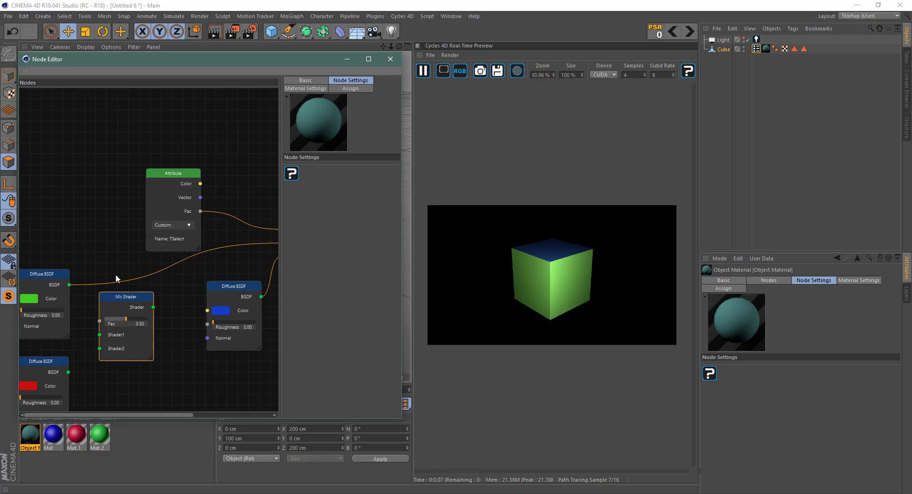
left_click_drag(117, 296, 114, 269)
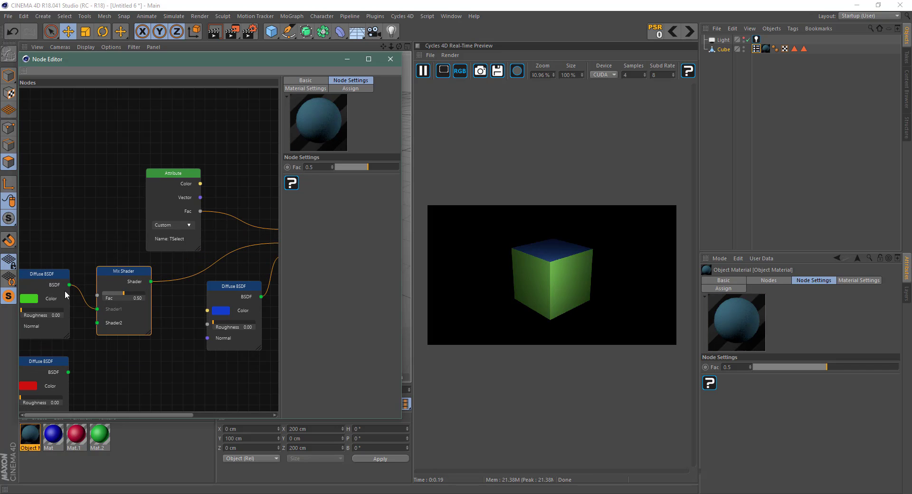
Step: Connect the red Diffuse BSDF to the new Mix Shader's Shader2 input
left_click_drag(66, 372, 97, 323)
scroll(122, 350, "down", 3)
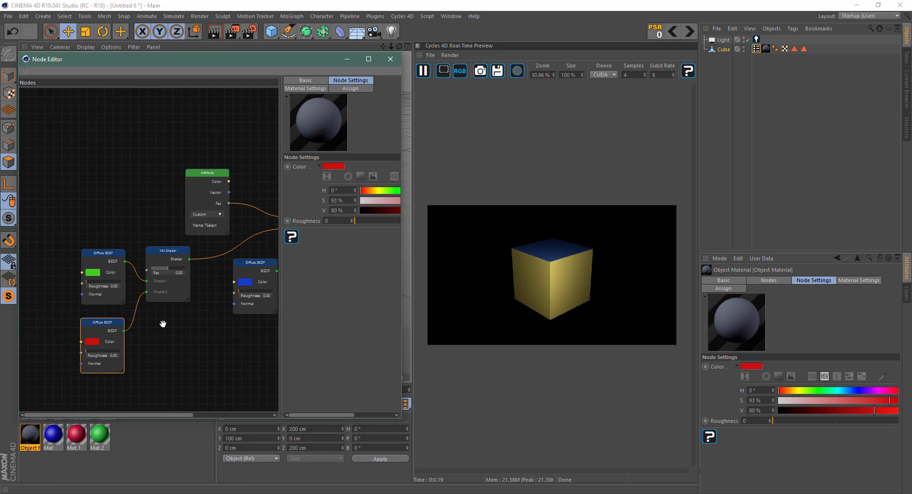
middle_click_drag(157, 320, 177, 323)
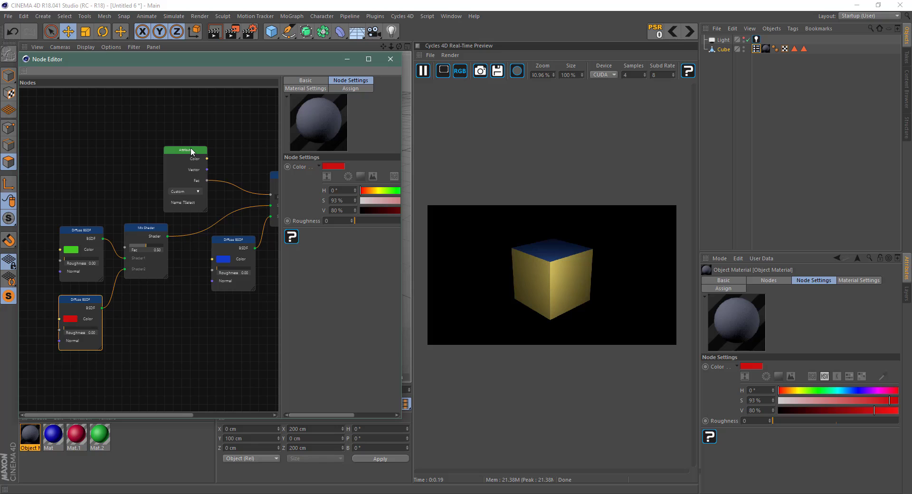
Step: Duplicate the TSelect Attribute node and wire the copy's Fac into the new Mix Shader's Fac
middle_click_drag(71, 173, 124, 165)
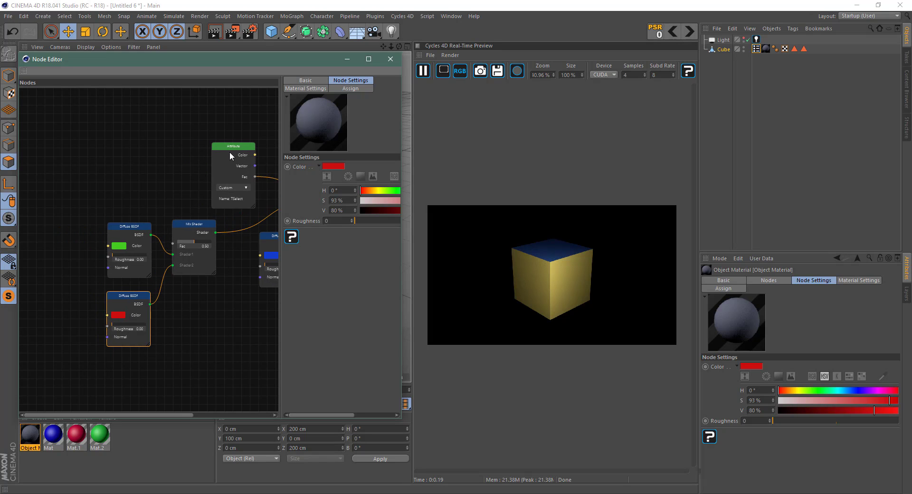
left_click_drag(240, 146, 101, 170, "ctrl")
key("Delete")
left_click(226, 148)
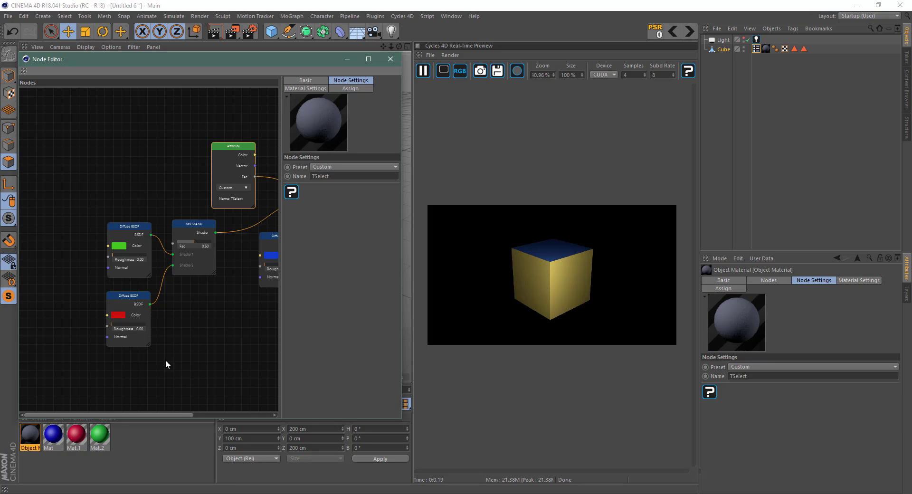
left_click_drag(236, 148, 64, 213, "ctrl")
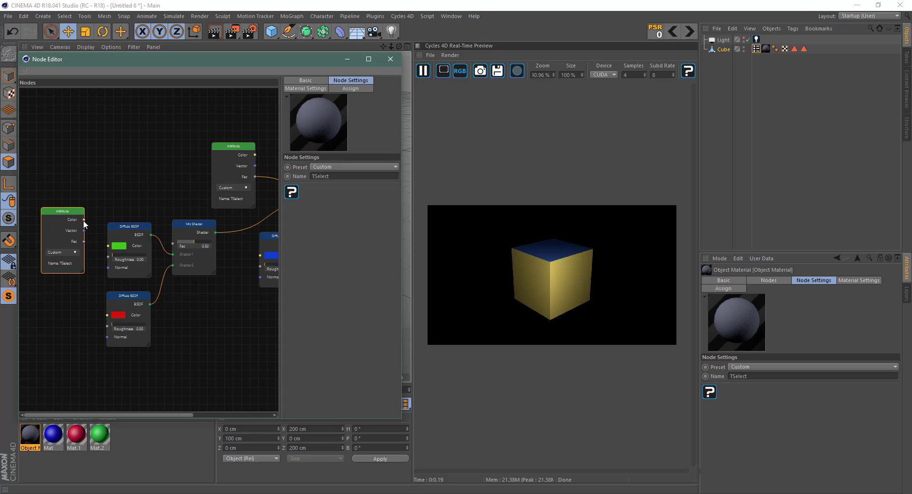
left_click_drag(84, 243, 120, 261)
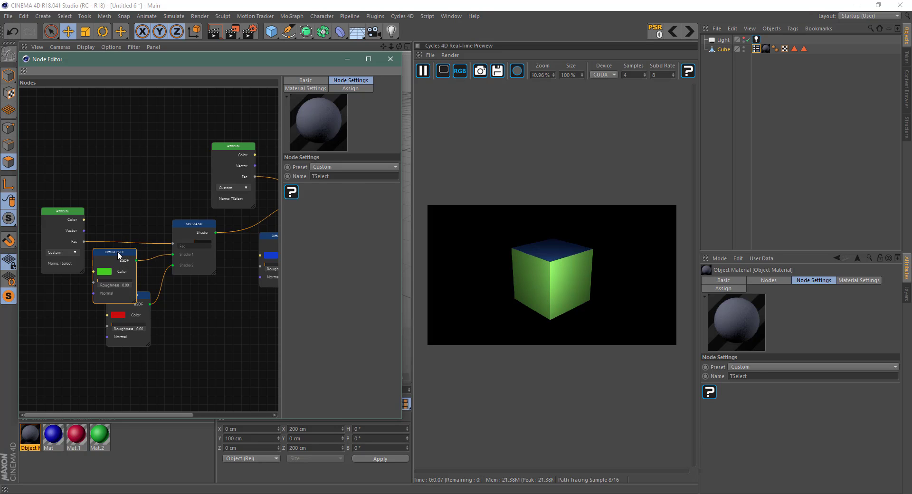
Step: Rename the new Attribute node to RSelect
double_click(67, 263)
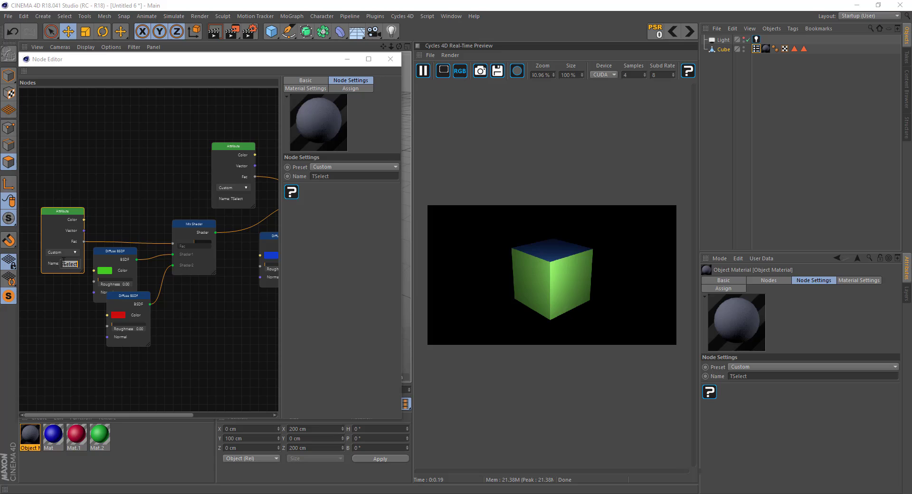
type("1")
type("Selec")
type("t")
key("Return")
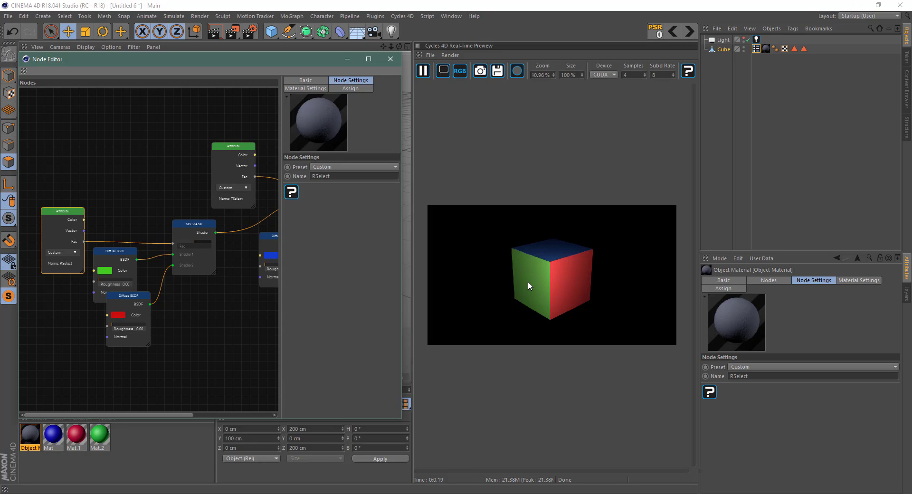
Step: Move the green Diffuse BSDF left and the RSelect Attribute node higher up
left_click(114, 258)
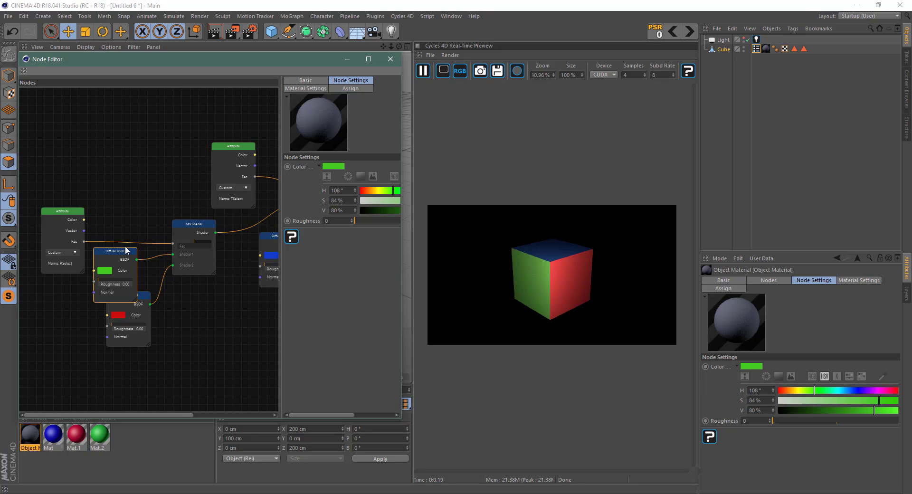
left_click_drag(127, 251, 112, 258)
left_click_drag(76, 215, 84, 169)
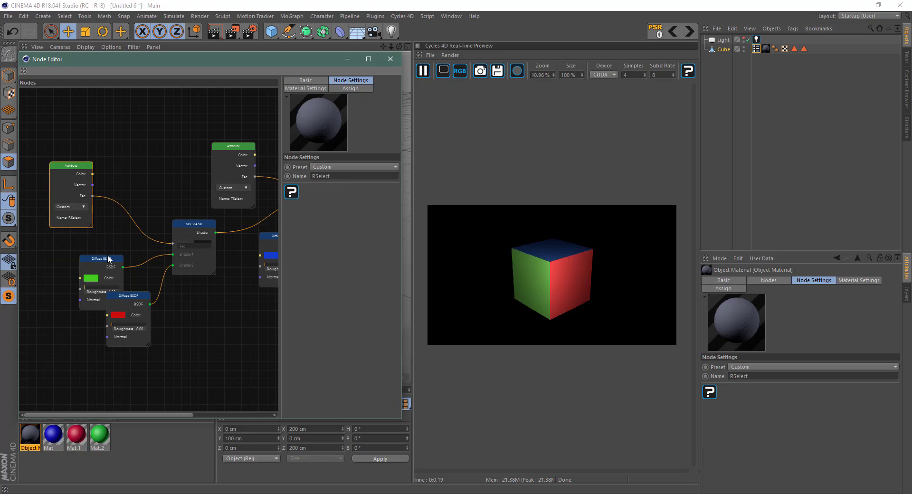
left_click_drag(110, 260, 86, 248)
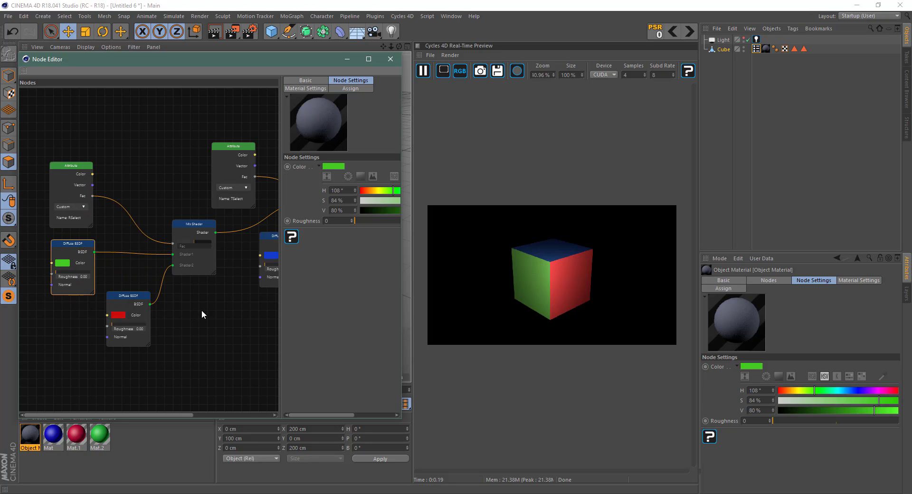
Step: Delete the stray unconnected red Diffuse BSDF node
scroll(200, 310, "down", 3)
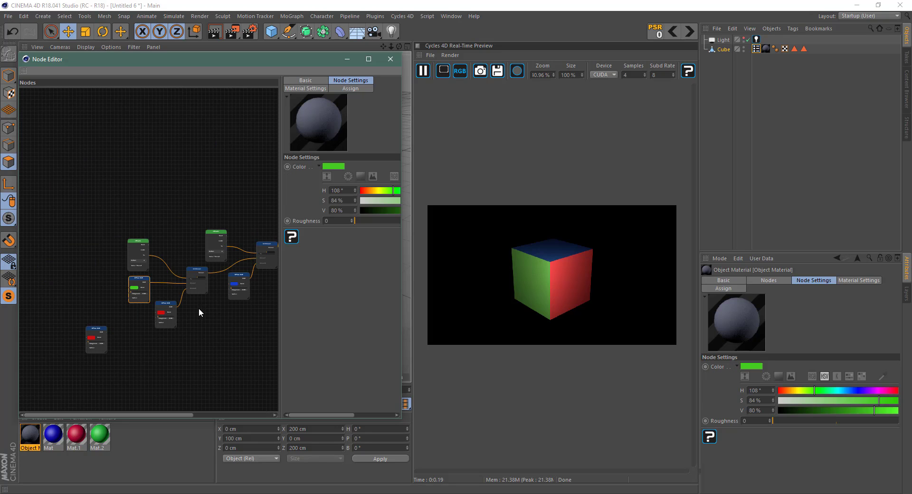
left_click(96, 331)
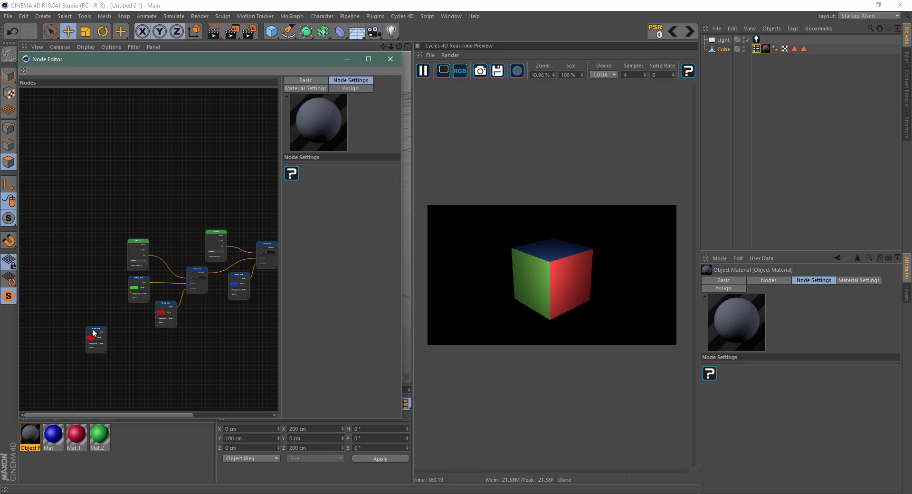
right_click(105, 329)
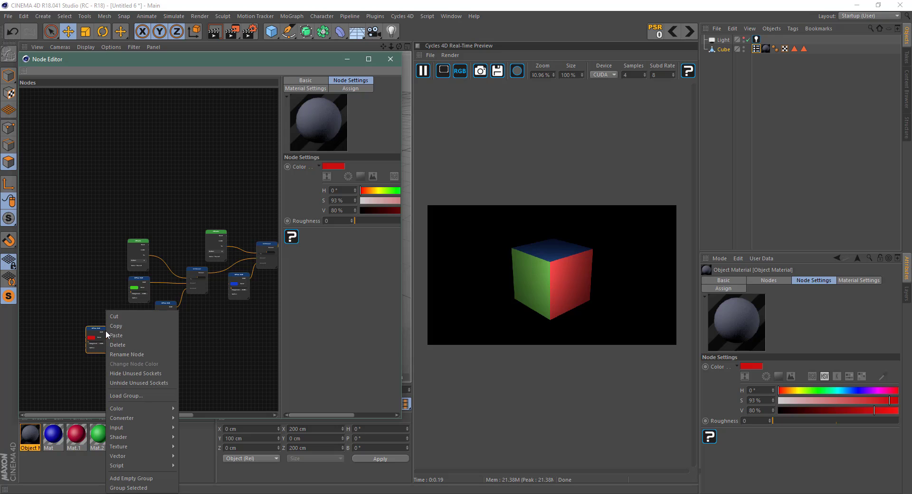
left_click(140, 345)
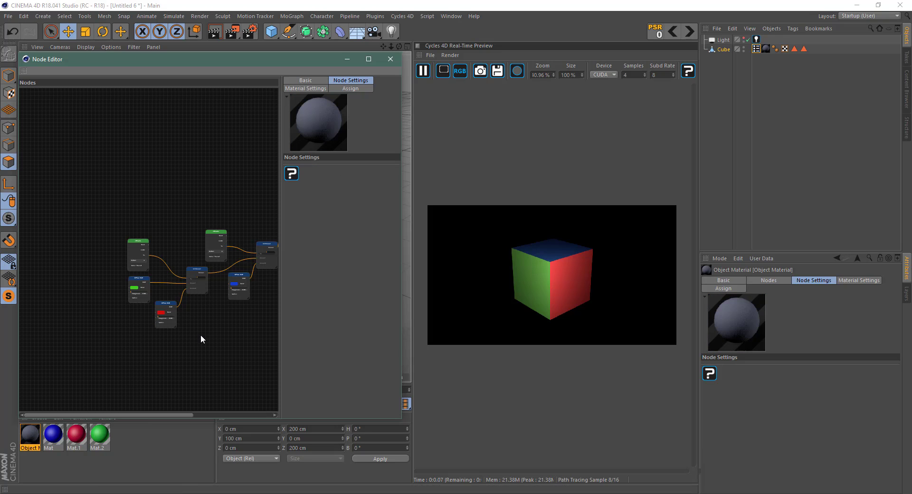
scroll(201, 334, "up", 4)
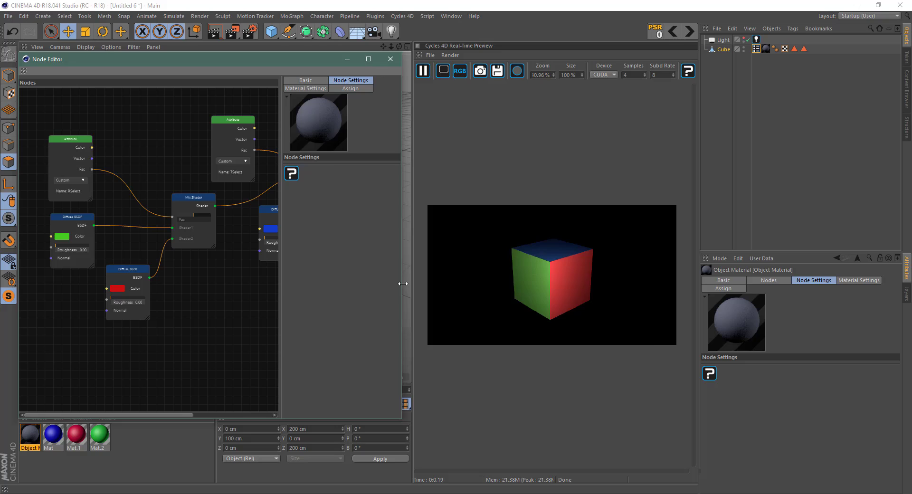
Step: Drag the Node Editor's right edge wider and pan to frame both Mix Shaders and the Output
left_click_drag(403, 283, 725, 285)
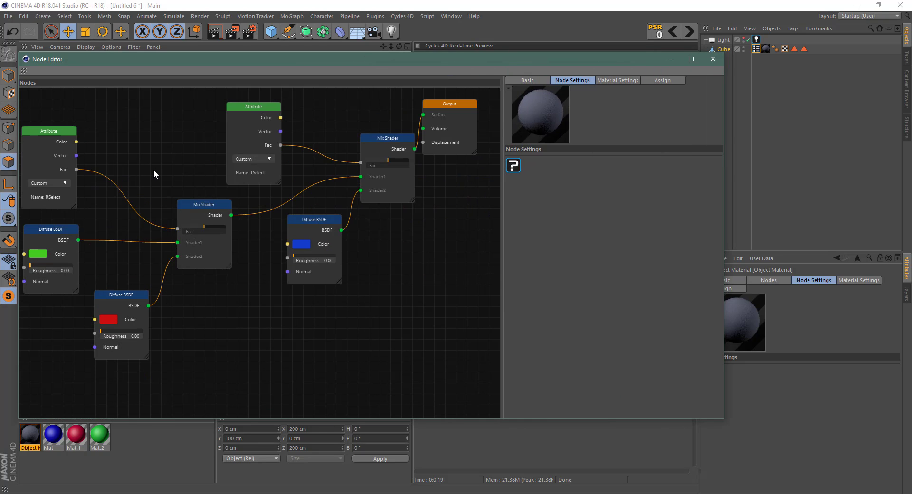
middle_click_drag(257, 307, 270, 320)
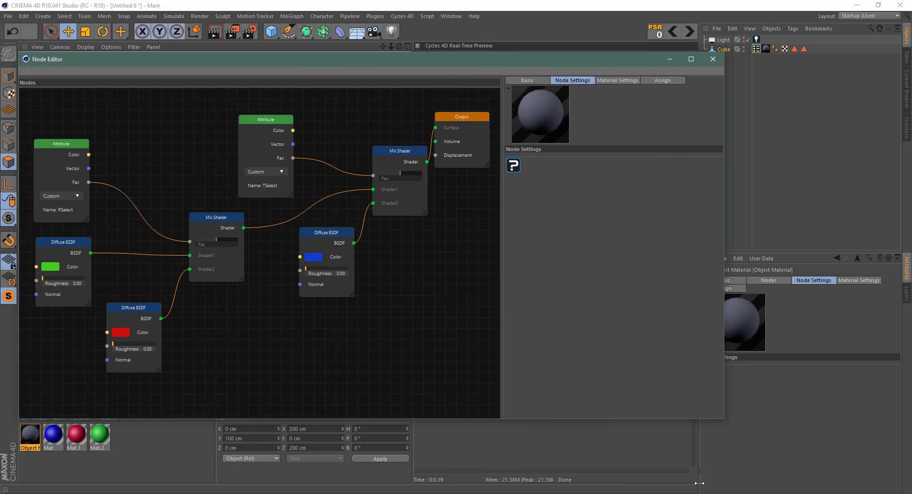